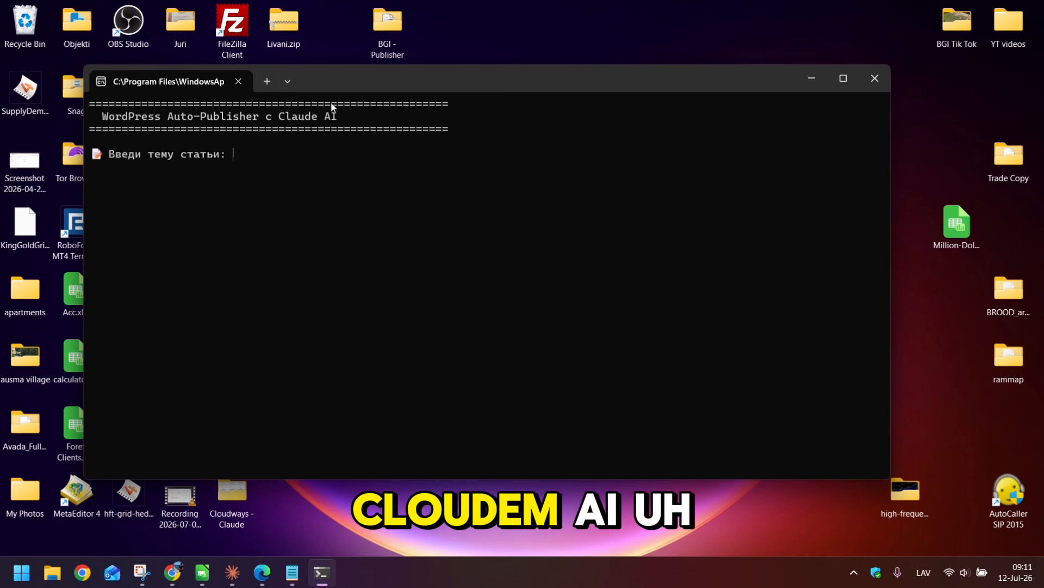
- Leave the auto-publisher waiting for a topic and bring the article priority list forward in Edge
{"action": "left_click_drag", "start_coordinate": [385, 80], "coordinate": [402, 80]}
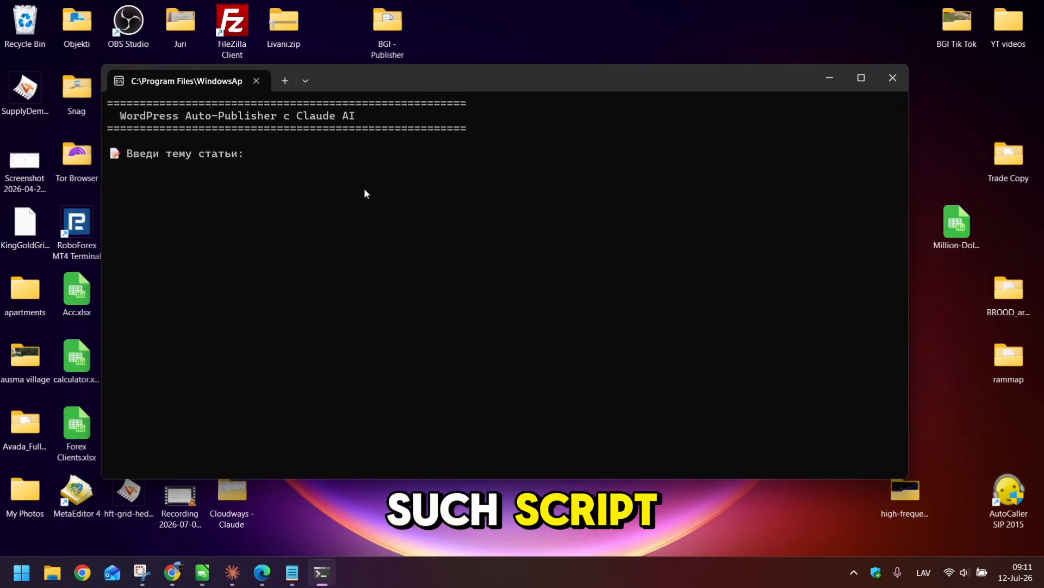
{"action": "left_click", "coordinate": [266, 577]}
- Copy item 10's title 'How to Create a Staging Site on Cloudways' from the priority list
{"action": "scroll", "coordinate": [190, 264], "scroll_direction": "down", "scroll_amount": 3}
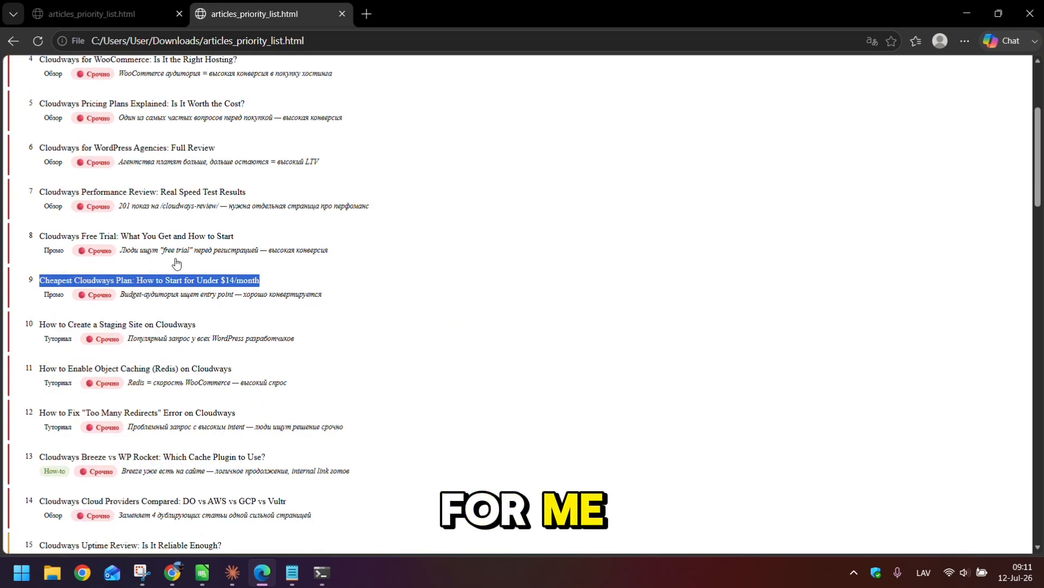
{"action": "scroll", "coordinate": [176, 264], "scroll_direction": "down", "scroll_amount": 1}
{"action": "scroll", "coordinate": [121, 70], "scroll_direction": "up", "scroll_amount": 3}
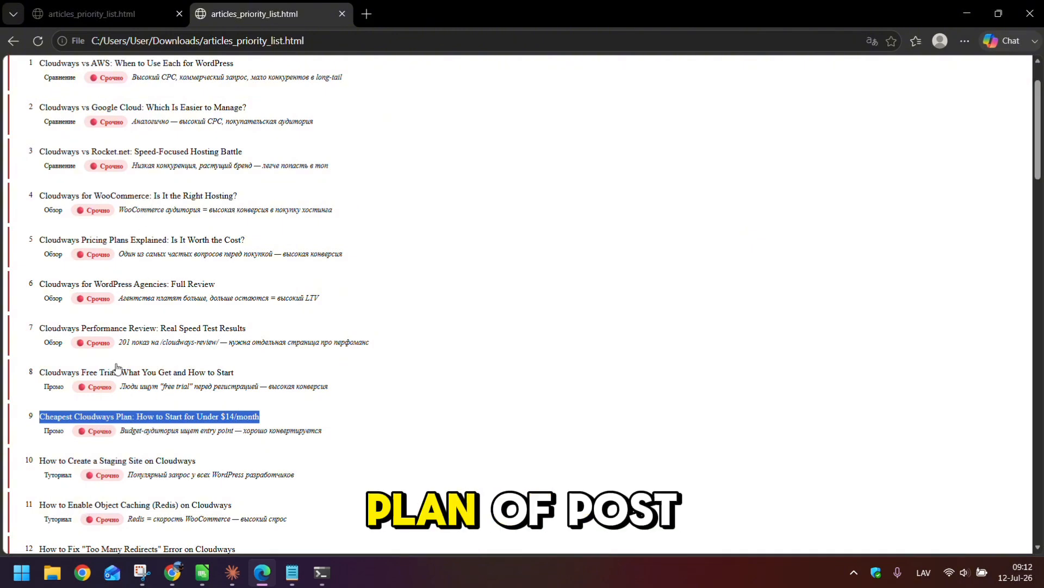
{"action": "scroll", "coordinate": [106, 326], "scroll_direction": "down", "scroll_amount": 1}
{"action": "left_click_drag", "start_coordinate": [226, 393], "coordinate": [32, 392]}
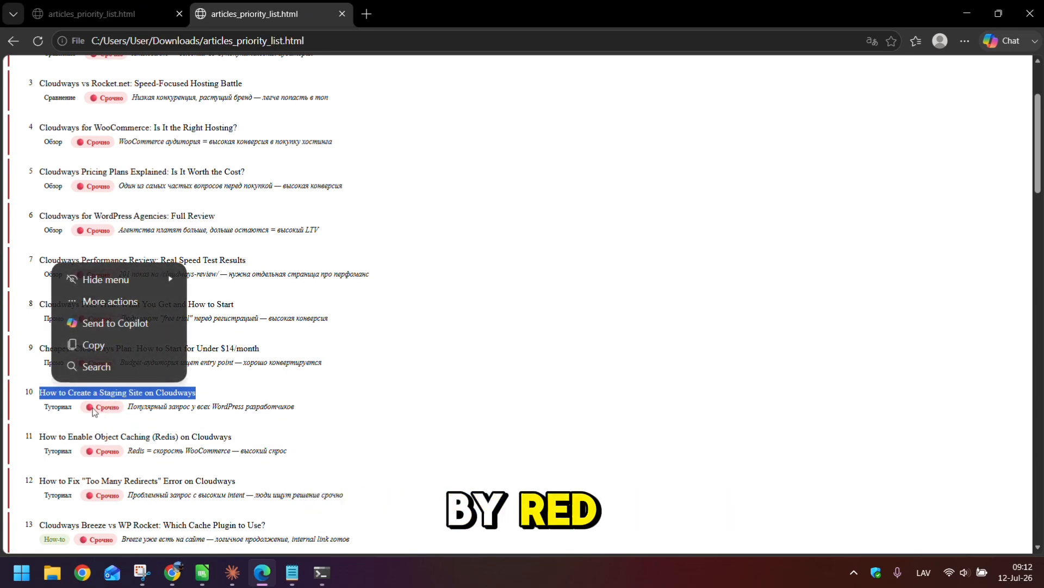
{"action": "right_click", "coordinate": [154, 393]}
{"action": "left_click", "coordinate": [207, 171]}
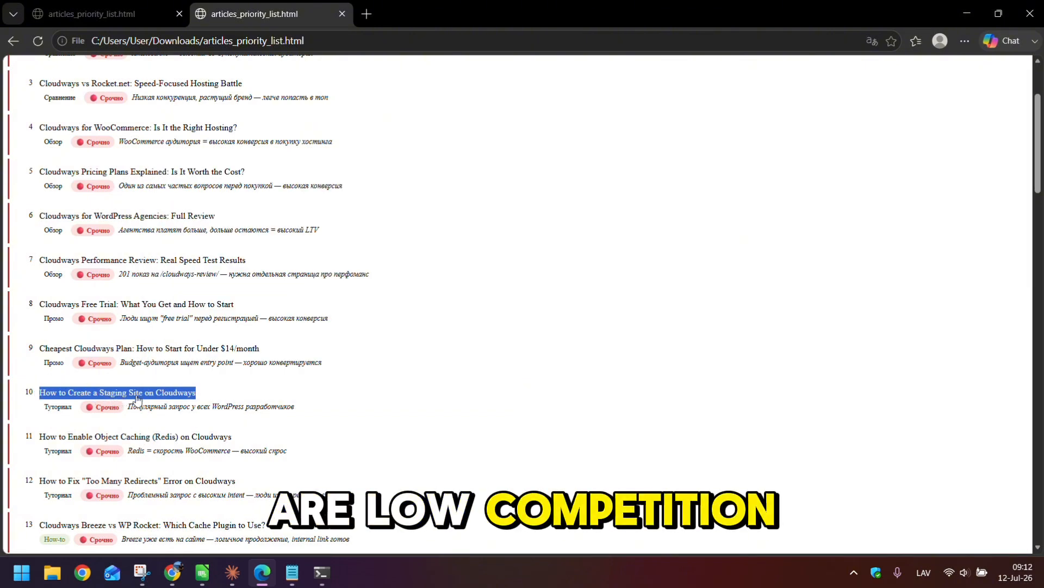
- Submit 'How to Create a Staging Site on Cloudways' as the article topic to start generation
{"action": "left_click", "coordinate": [973, 17]}
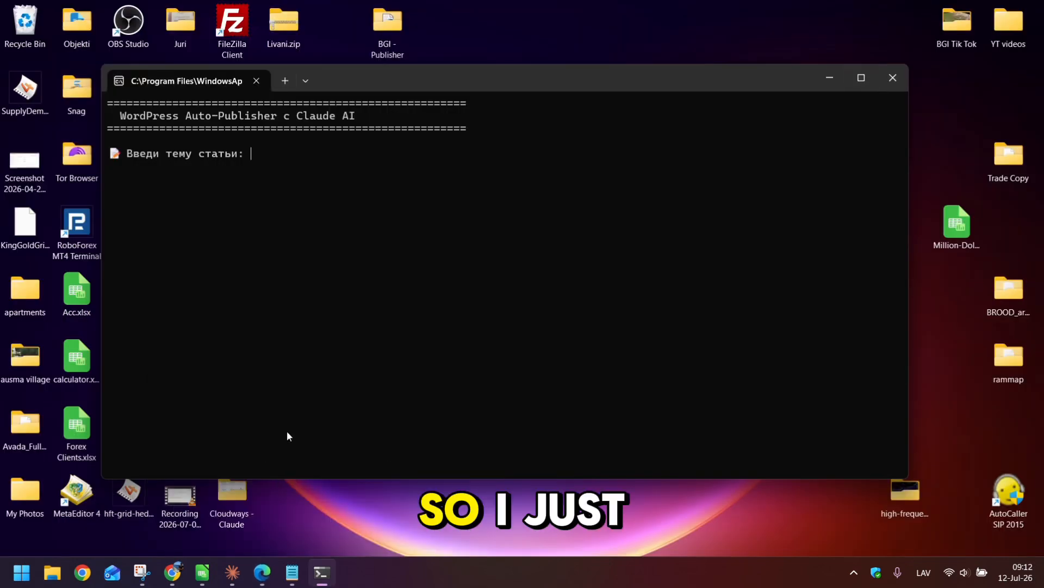
{"action": "key", "text": "ctrl+v"}
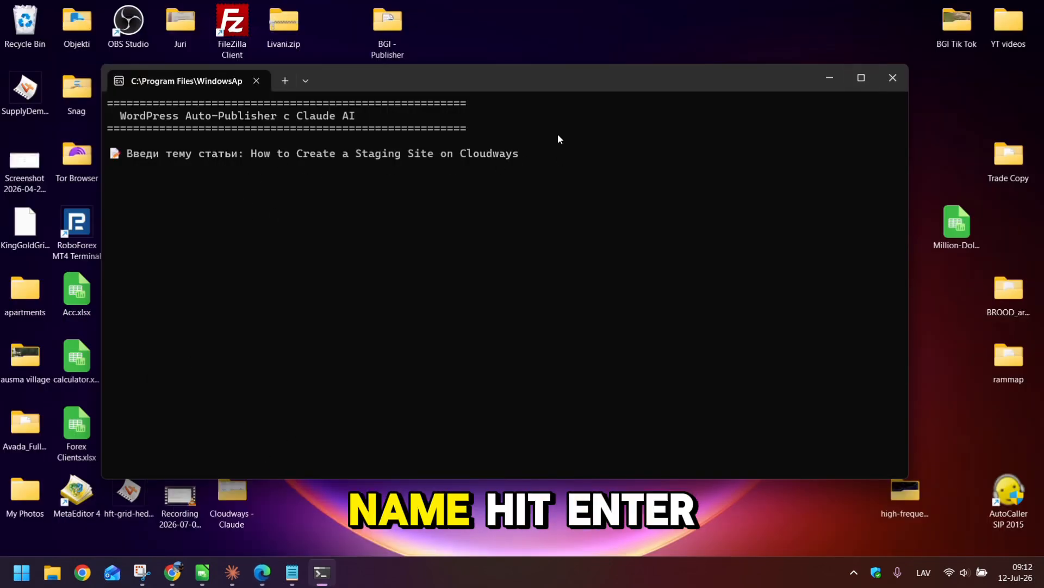
{"action": "key", "text": "Return"}
{"action": "left_click_drag", "start_coordinate": [442, 81], "coordinate": [494, 70]}
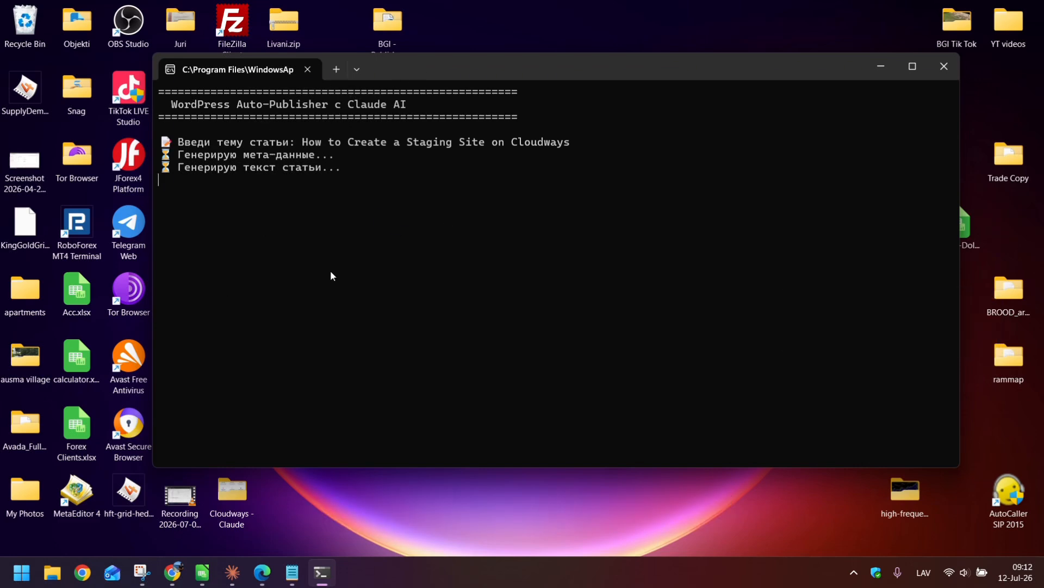
{"action": "left_click_drag", "start_coordinate": [478, 75], "coordinate": [461, 82]}
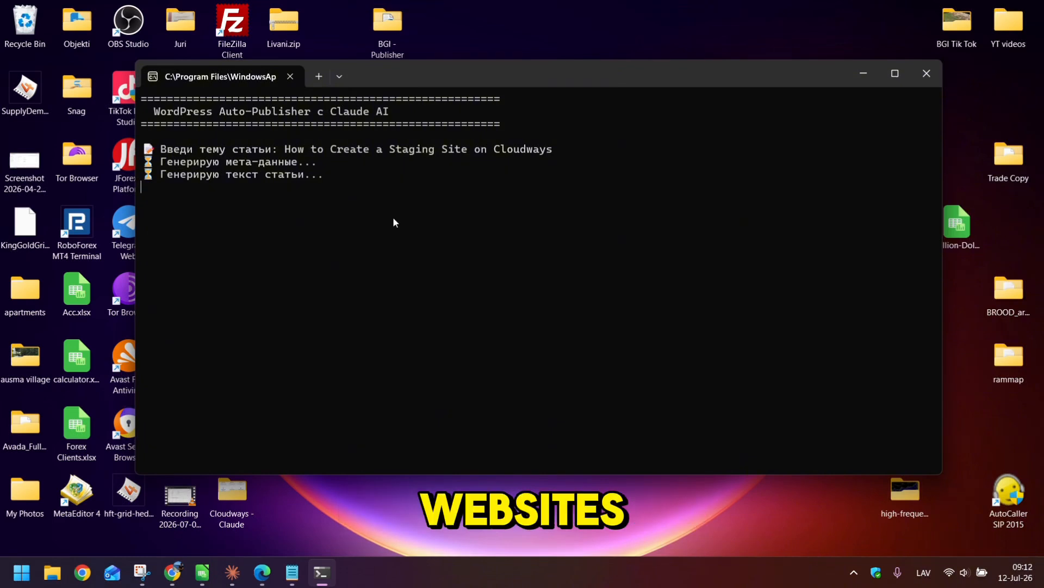
- Glance at the Claude app, then bring up the WordPress Posts list in Chrome
{"action": "mouse_move", "coordinate": [175, 577]}
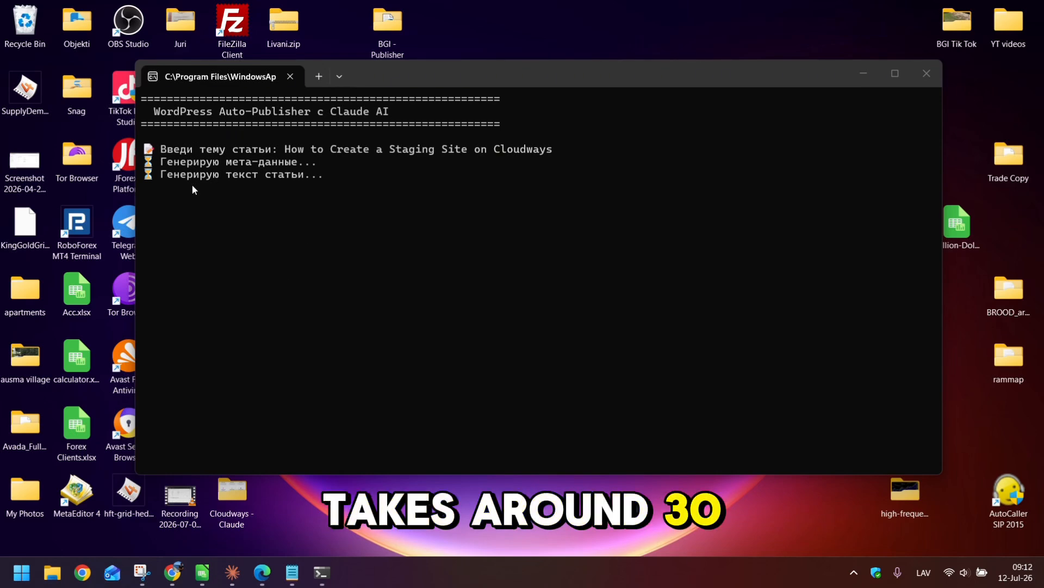
{"action": "left_click", "coordinate": [240, 581]}
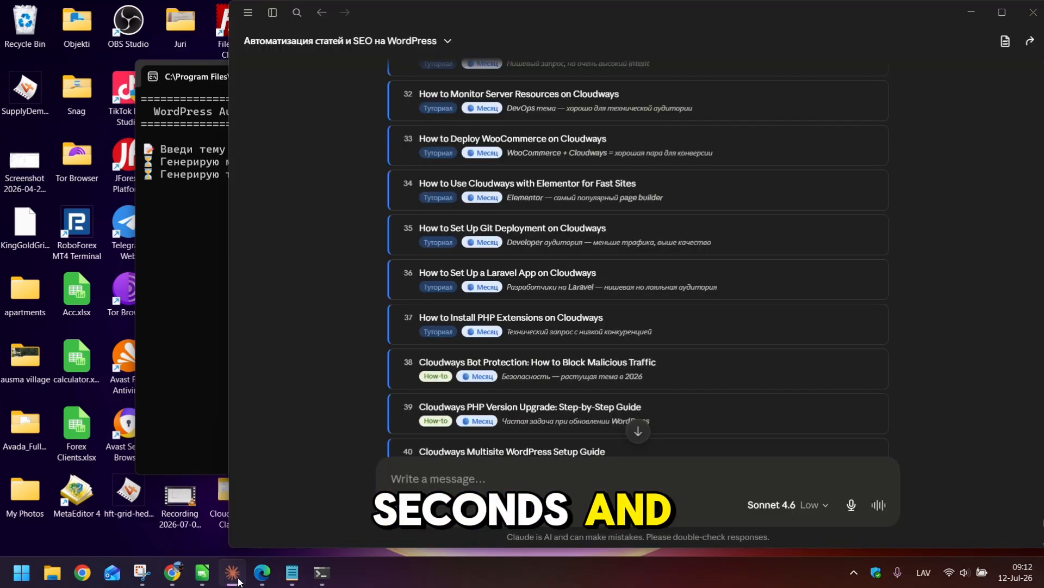
{"action": "left_click", "coordinate": [239, 581]}
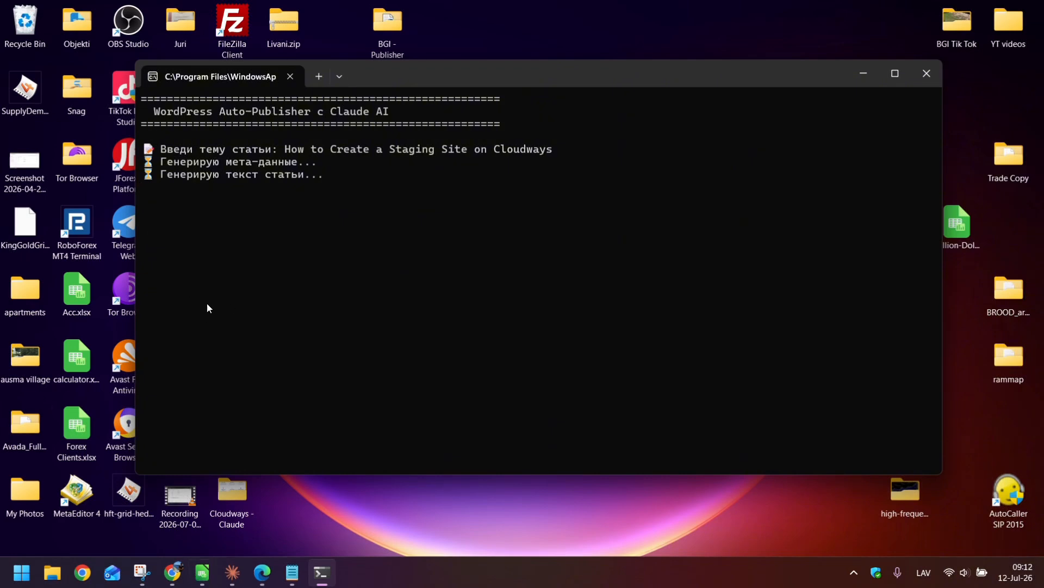
{"action": "left_click", "coordinate": [173, 578]}
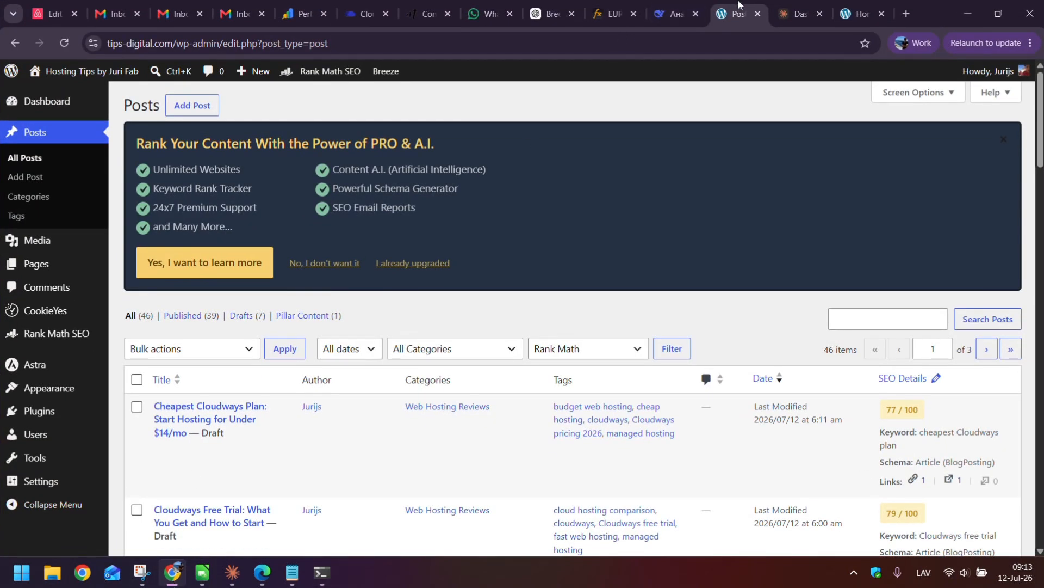
- Check Claude Console credits, review the 46 posts with 7 drafts, then go to the Cloudways tab
{"action": "left_click", "coordinate": [786, 7]}
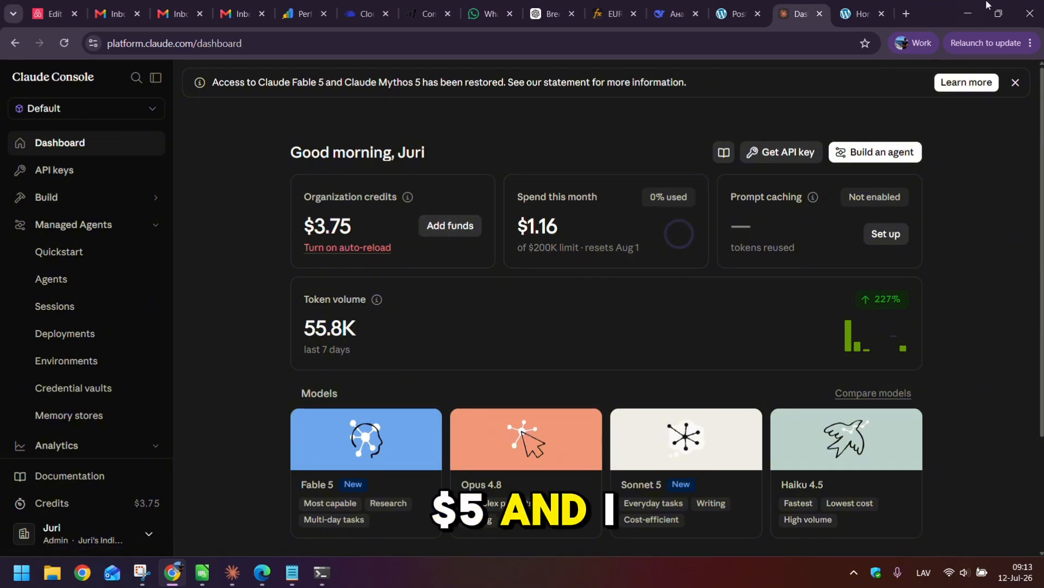
{"action": "left_click", "coordinate": [731, 14]}
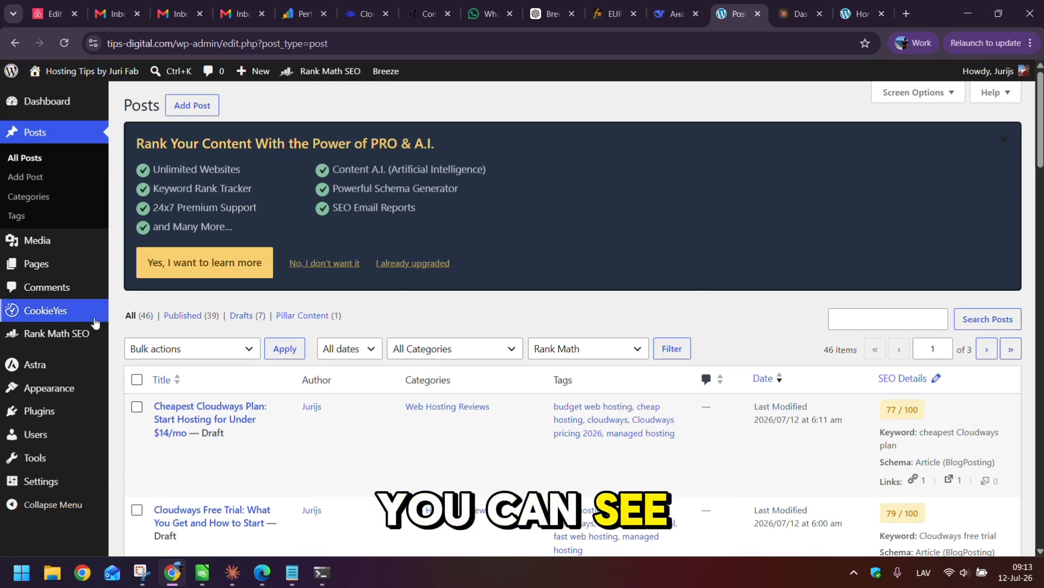
{"action": "scroll", "coordinate": [254, 368], "scroll_direction": "down", "scroll_amount": 3}
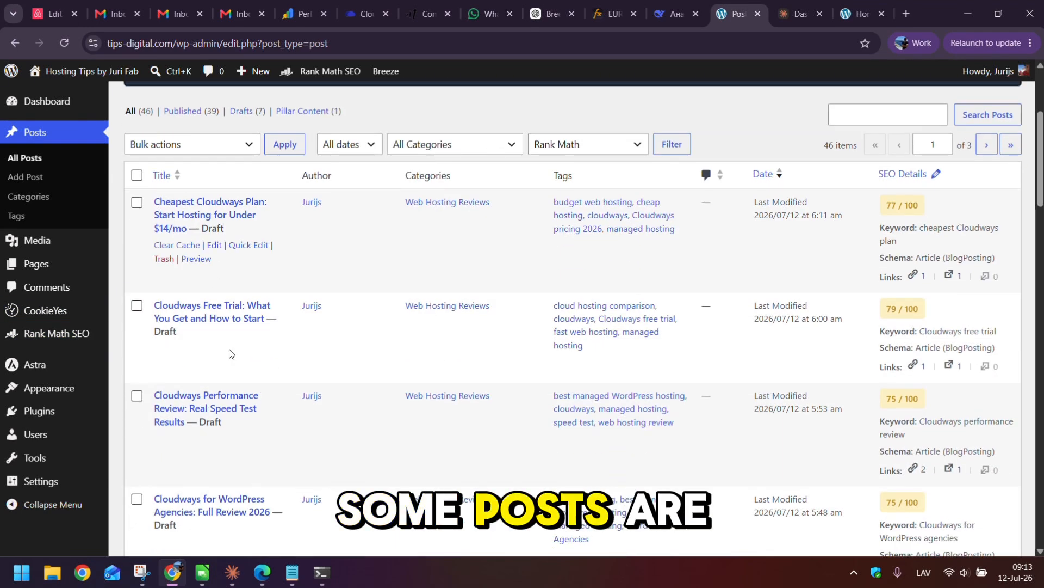
{"action": "scroll", "coordinate": [230, 323], "scroll_direction": "up", "scroll_amount": 3}
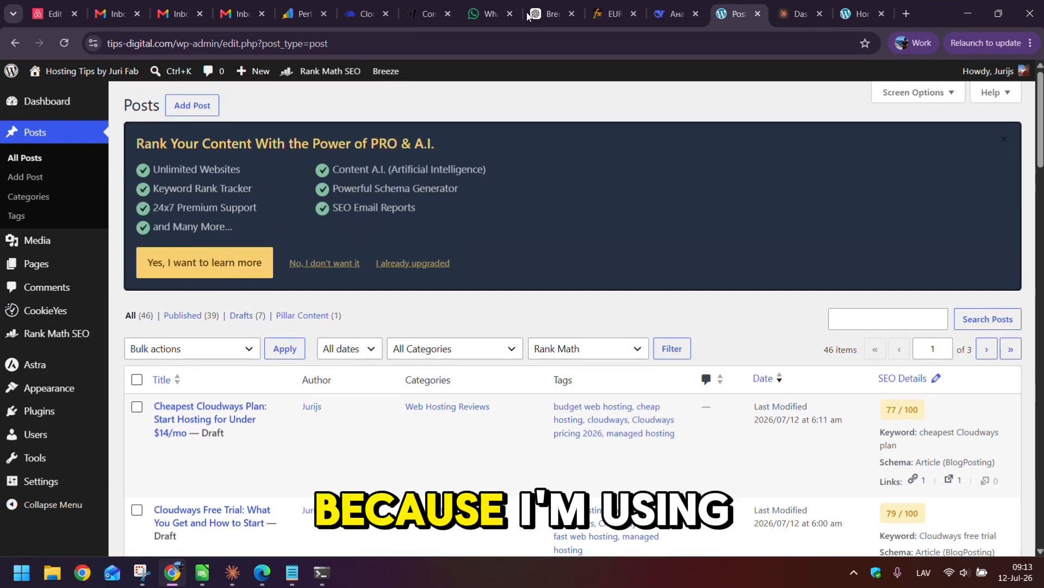
{"action": "left_click", "coordinate": [491, 9]}
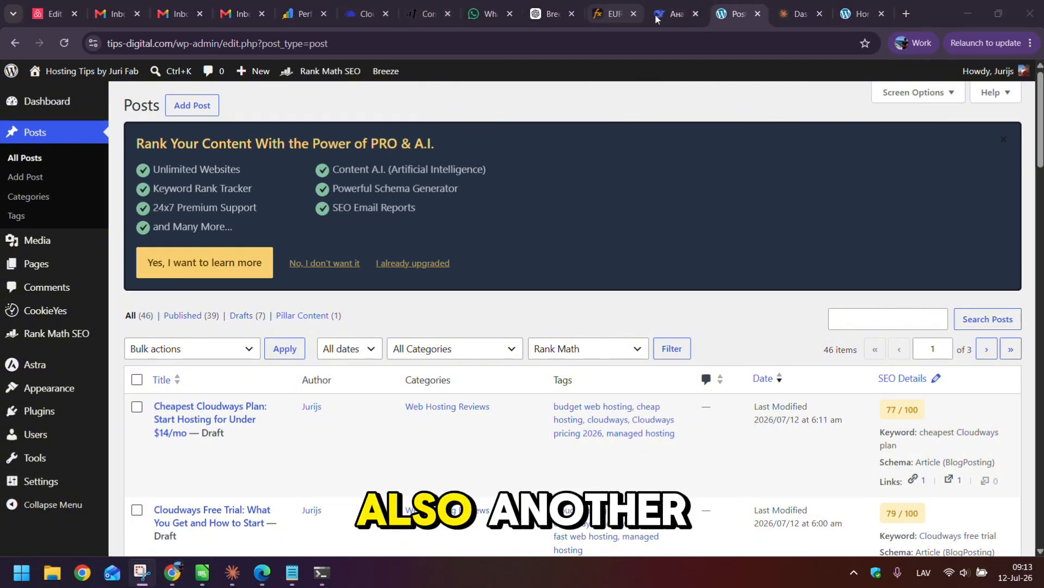
- Close the Cloudways account, EURUSD Balance and DeepSeek tabs, back to the WordPress Posts list
{"action": "left_click", "coordinate": [379, 15]}
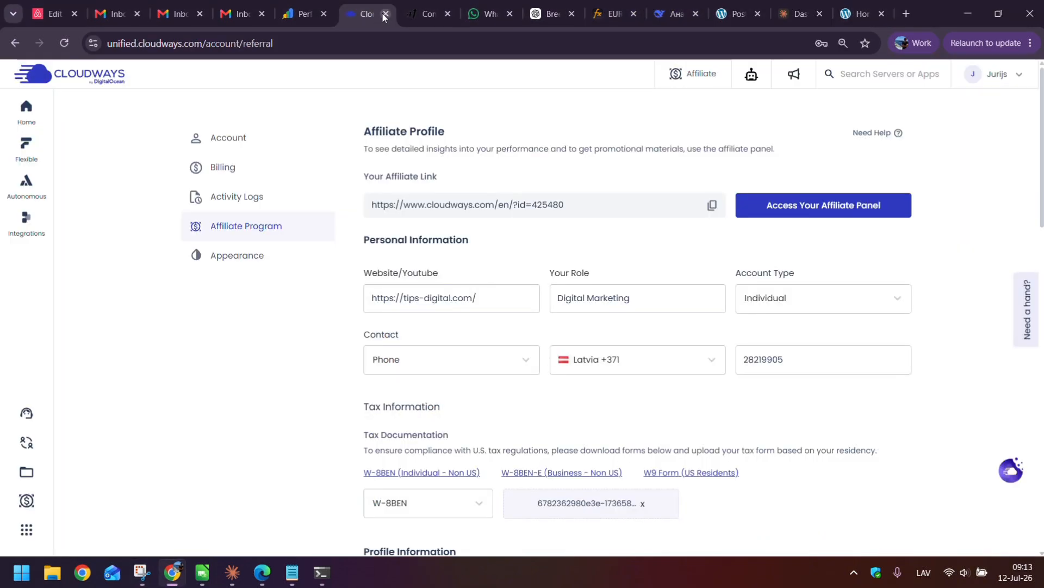
{"action": "left_click", "coordinate": [386, 14]}
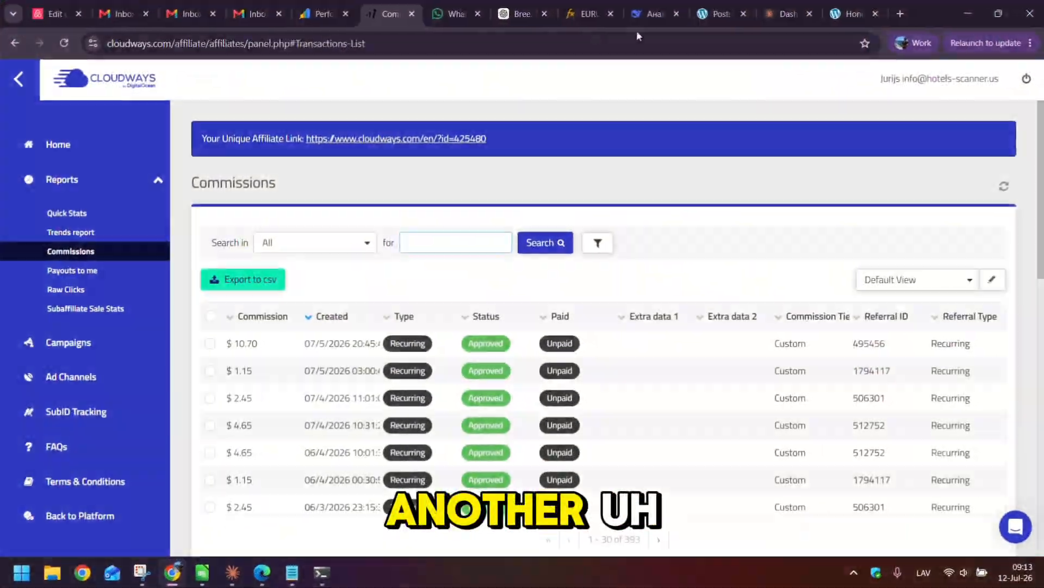
{"action": "left_click", "coordinate": [649, 15]}
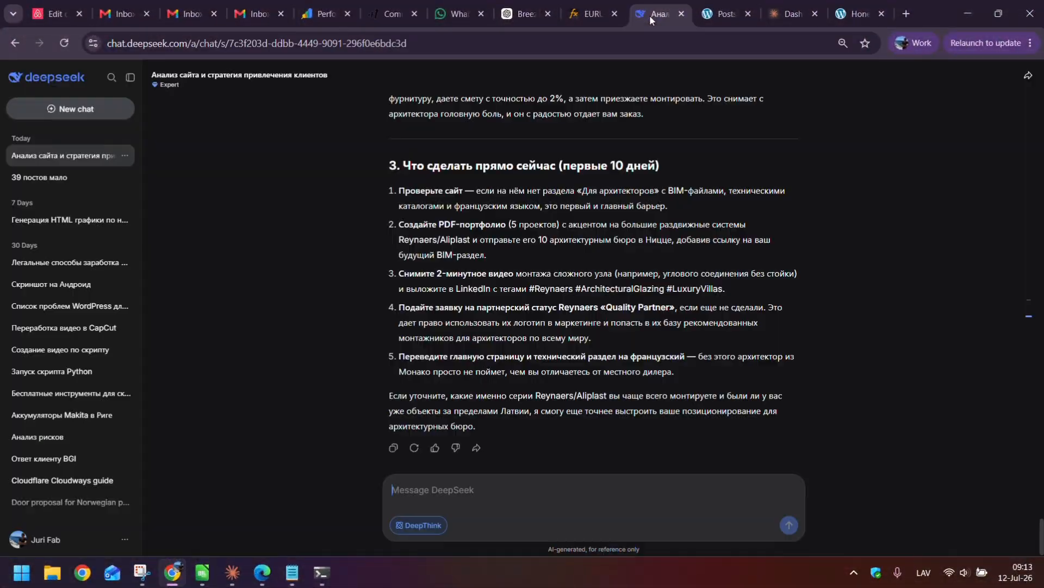
{"action": "left_click", "coordinate": [616, 22]}
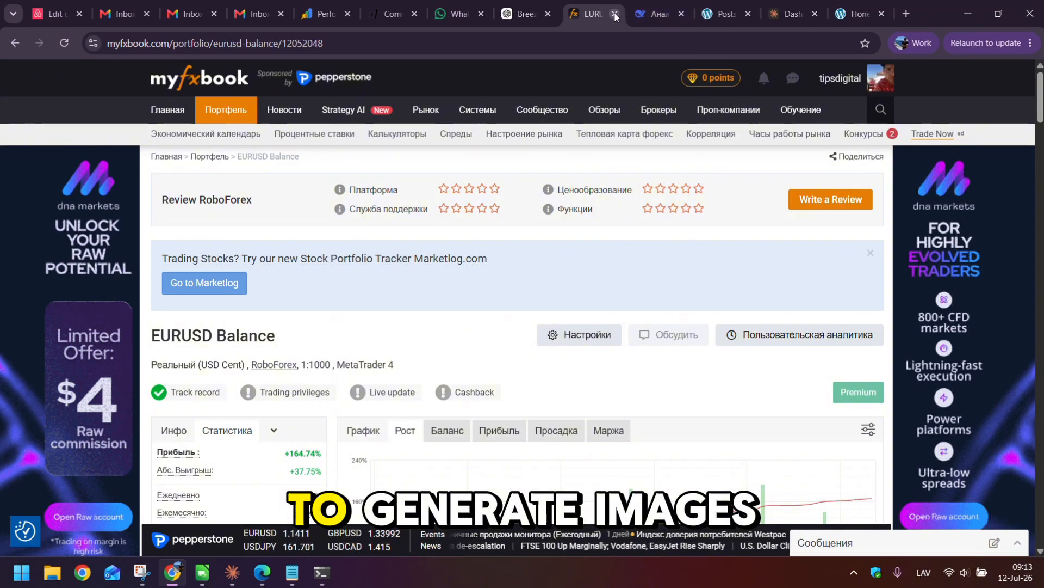
{"action": "left_click", "coordinate": [615, 14]}
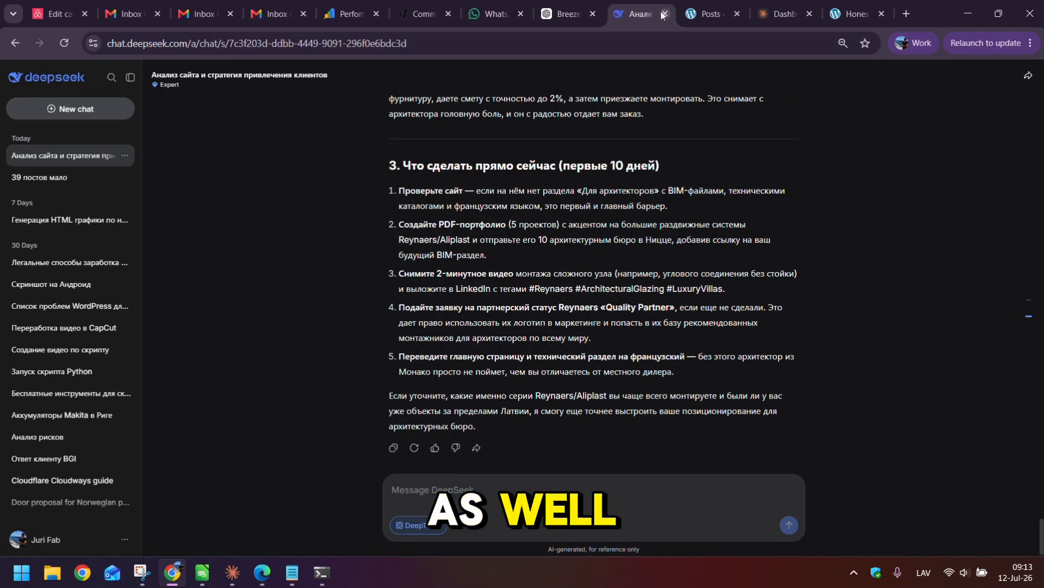
{"action": "left_click", "coordinate": [664, 14]}
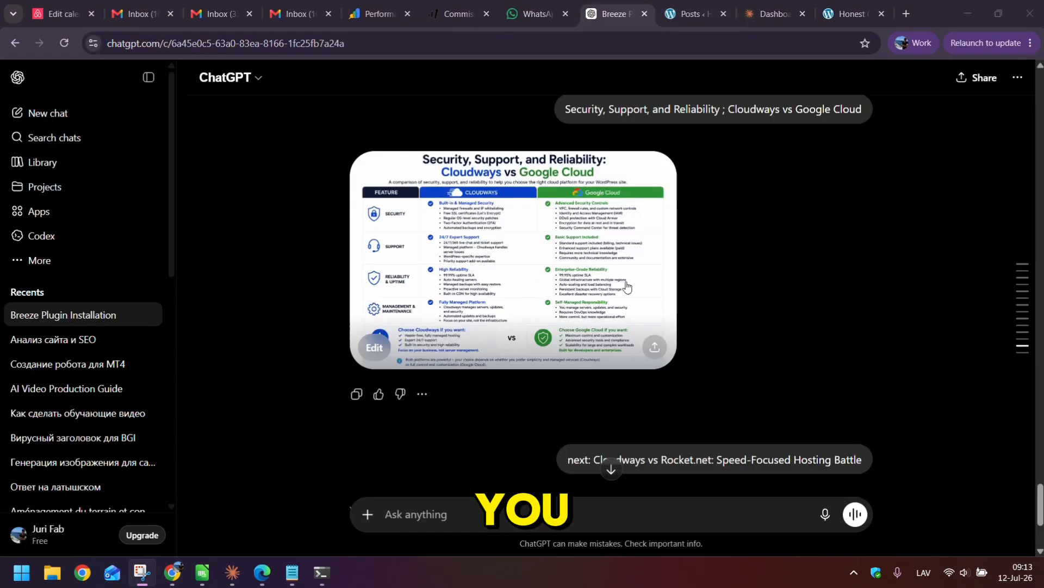
{"action": "scroll", "coordinate": [569, 208], "scroll_direction": "up", "scroll_amount": 3}
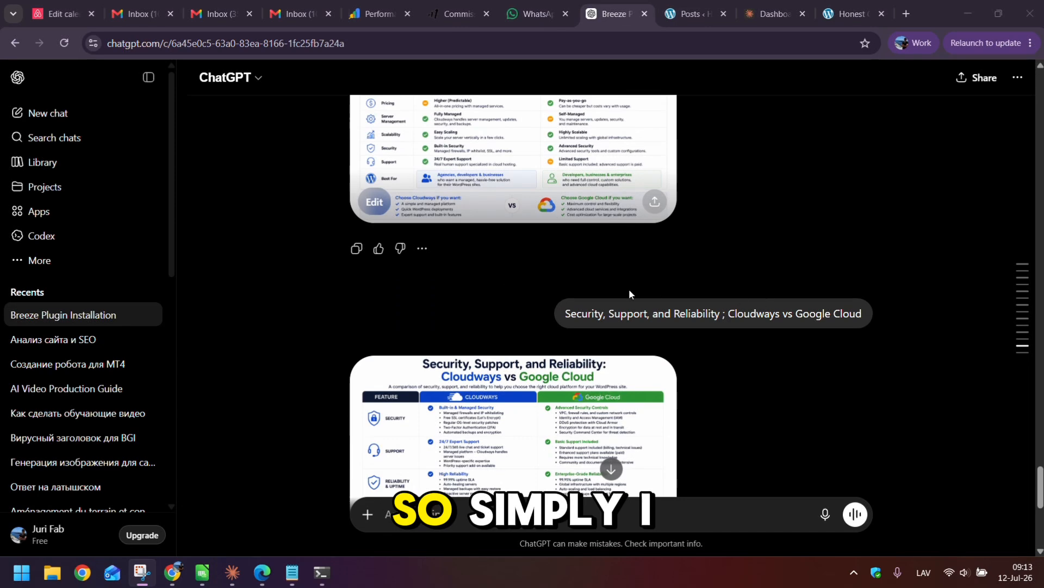
{"action": "scroll", "coordinate": [628, 293], "scroll_direction": "down", "scroll_amount": 6}
{"action": "left_click_drag", "start_coordinate": [594, 323], "coordinate": [833, 317]}
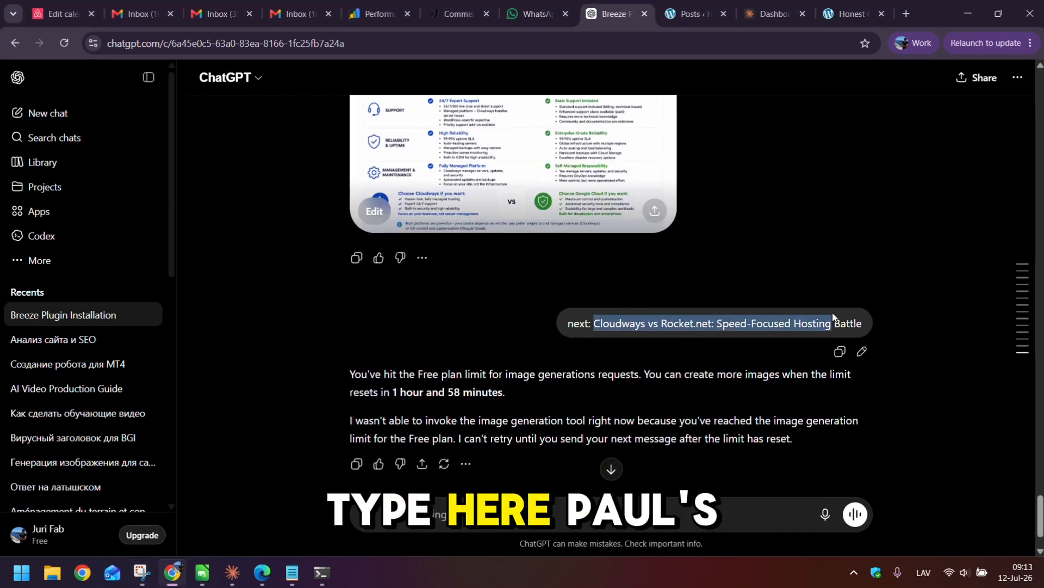
{"action": "scroll", "coordinate": [599, 327], "scroll_direction": "up", "scroll_amount": 3}
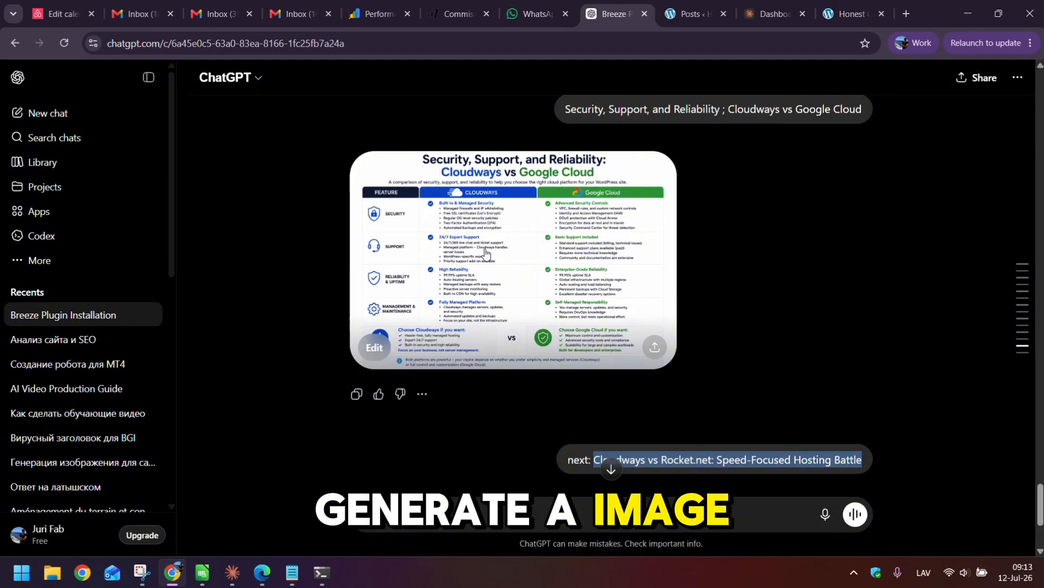
{"action": "left_click", "coordinate": [611, 469]}
{"action": "scroll", "coordinate": [574, 247], "scroll_direction": "up", "scroll_amount": 4}
{"action": "left_click", "coordinate": [691, 14]}
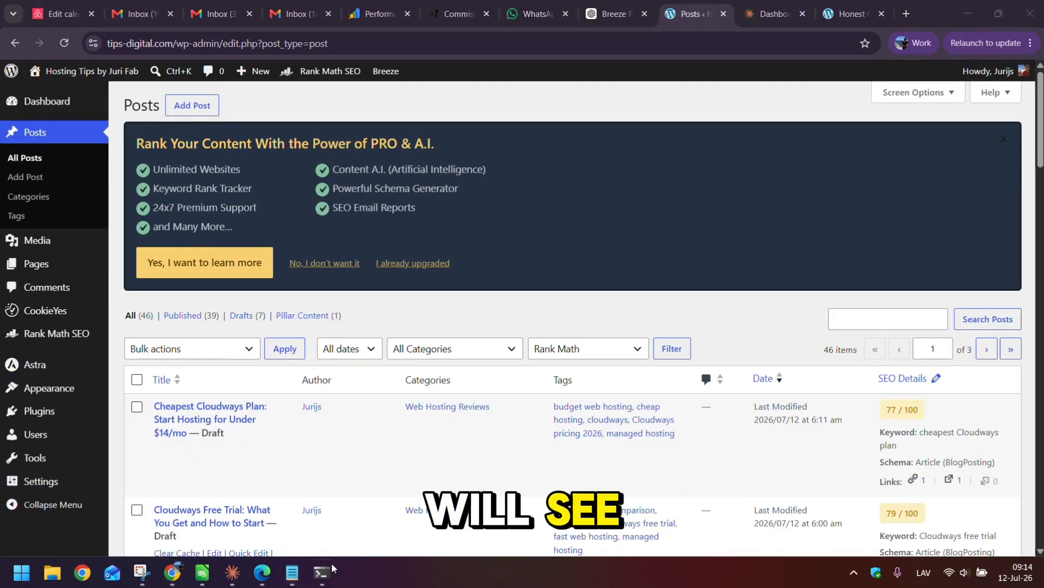
- Select the 'How to Create a Staging Site on Cloudways (2024)' preview in the terminal
{"action": "left_click", "coordinate": [327, 580]}
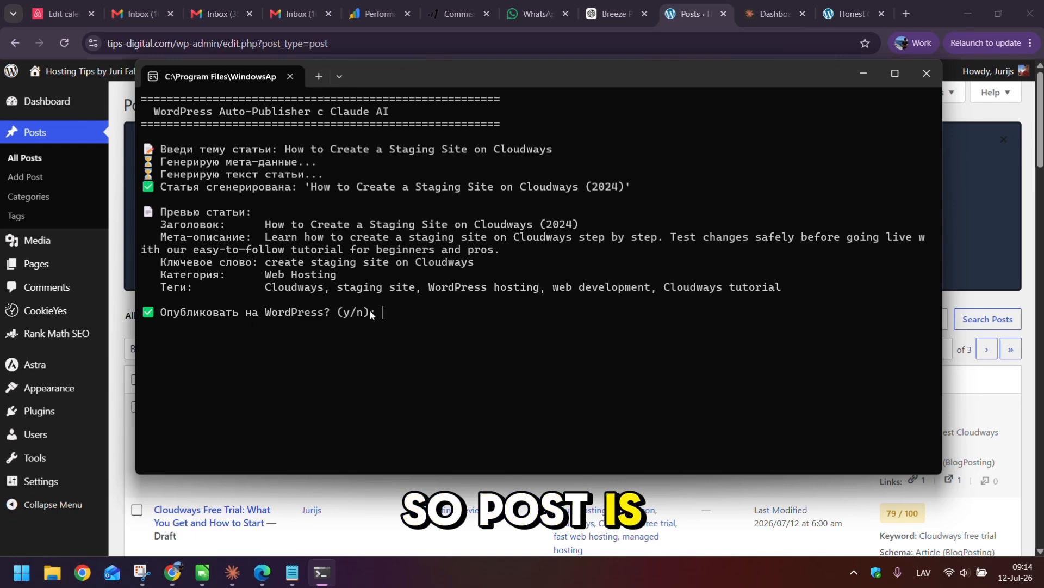
{"action": "left_click_drag", "start_coordinate": [144, 212], "coordinate": [771, 294]}
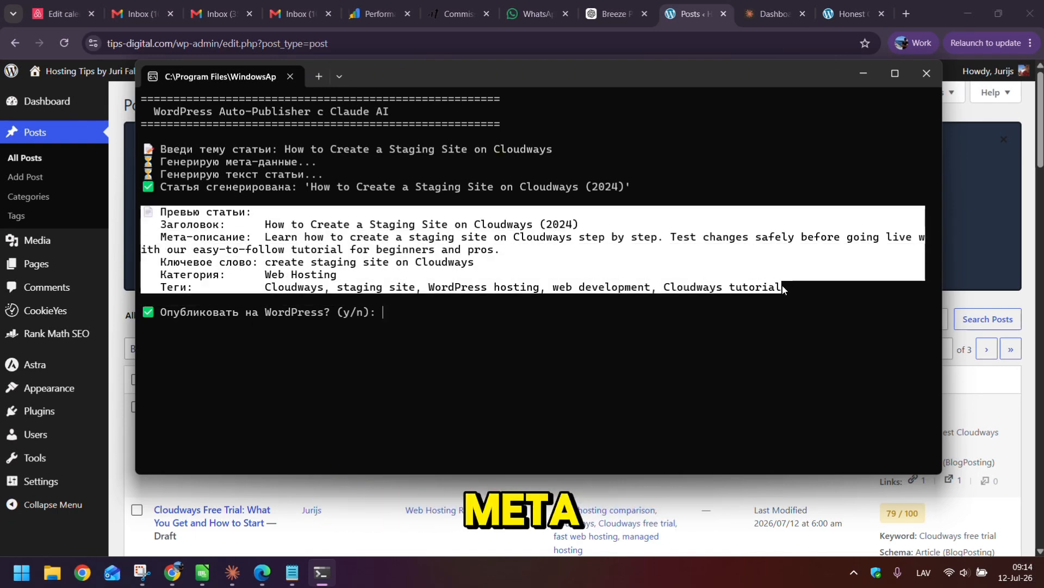
{"action": "left_click", "coordinate": [750, 287]}
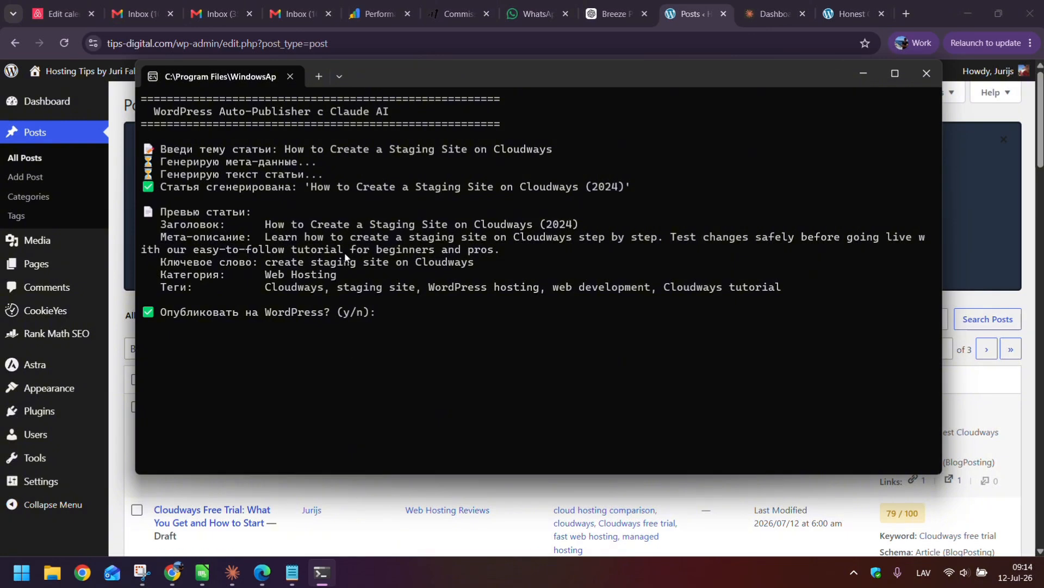
{"action": "left_click", "coordinate": [294, 576]}
- Paste the article preview into an Untitled Notepad tab and answer y to publish
{"action": "left_click", "coordinate": [226, 31]}
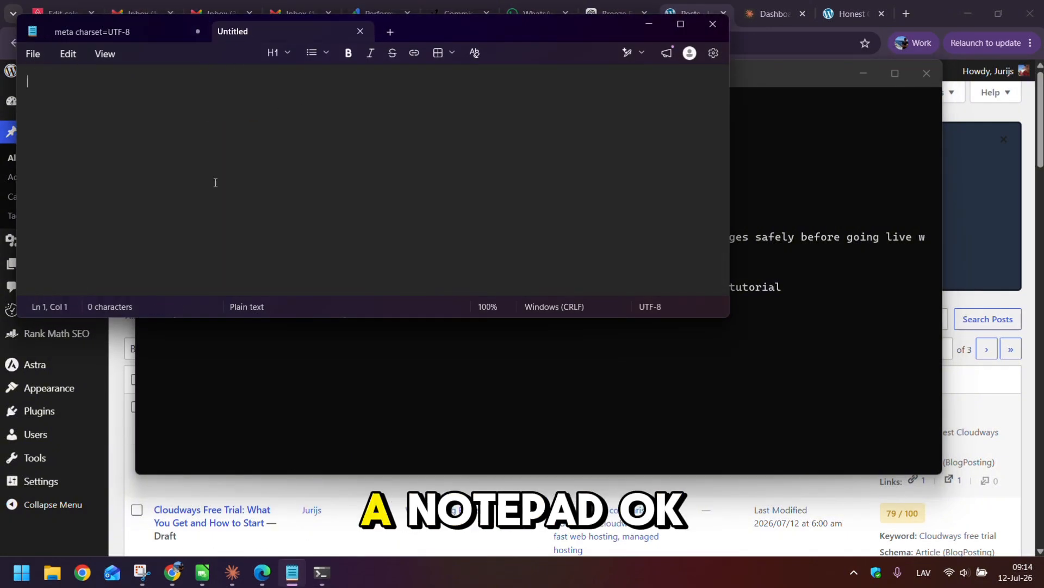
{"action": "type", "text": "📄 Превью статьи:    Заголовок:      How to Create a Staging Site on Cloudways (2024)    Мета-описание:  Learn how to create a staging site on Cloudways step by step. Test changes safely before going live with our easy-to-follow tutorial for beginners and pros.    Ключевое слово: create staging site on Cloudways    Категория:      Web Hosting    Теги:           Cloudways, staging site, WordPress hosting, web development, Cloudways tutorial"}
{"action": "left_click", "coordinate": [334, 373]}
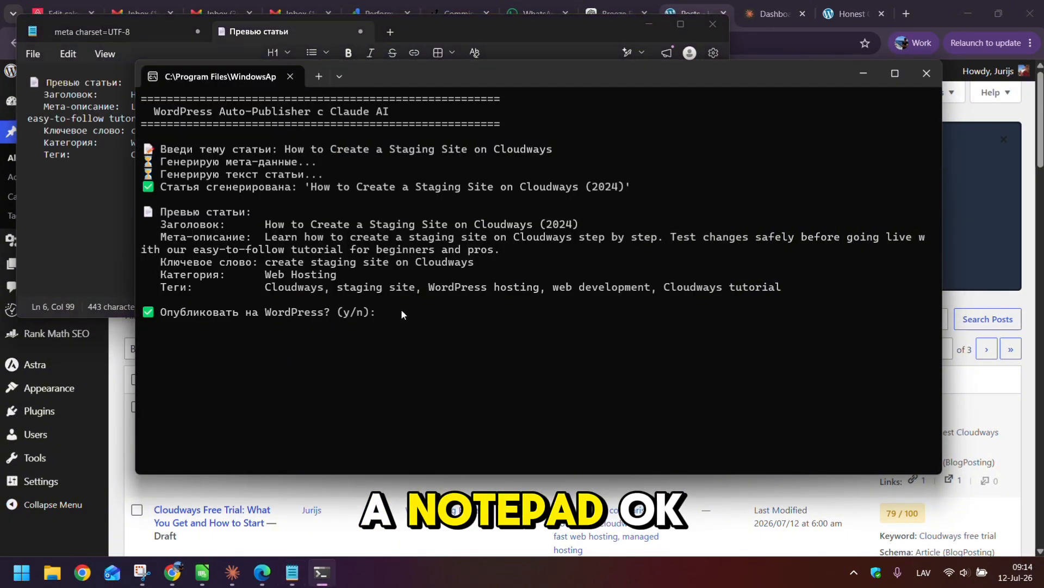
{"action": "type", "text": "y"}
{"action": "key", "text": "Return"}
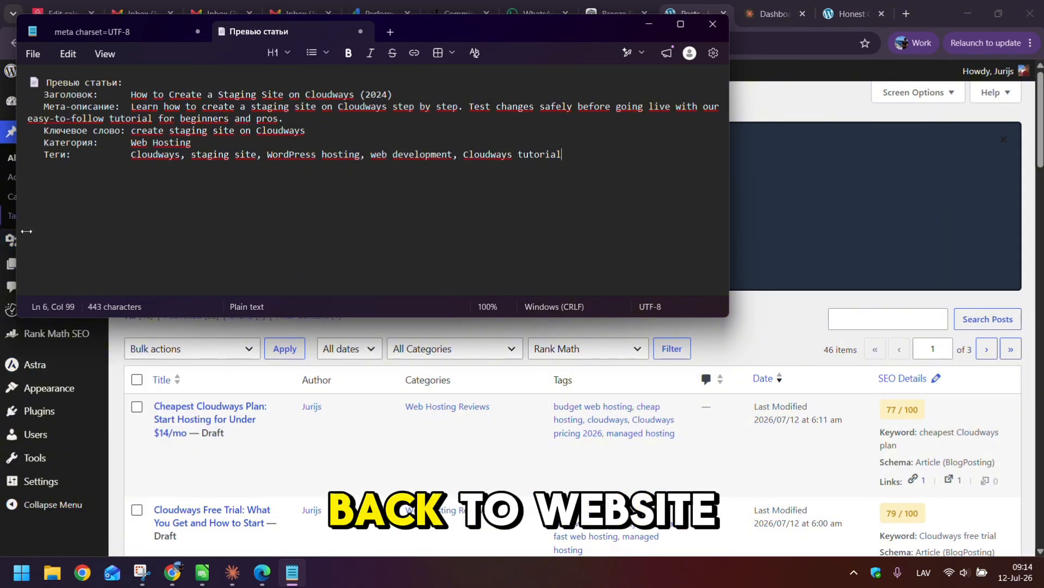
{"action": "left_click", "coordinate": [319, 331]}
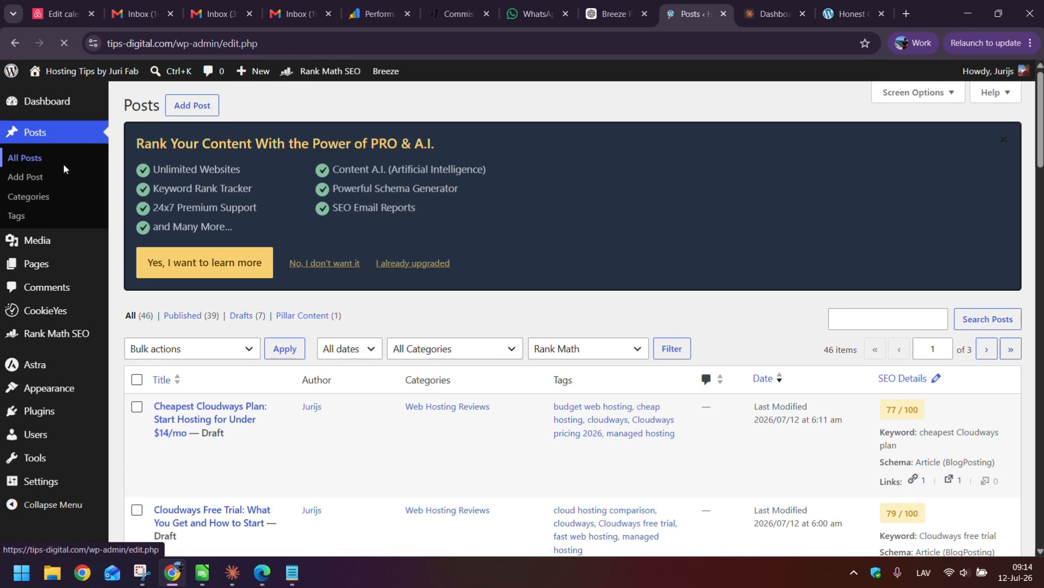
- Edit the new 'How to Create a Staging Site on Cloudways (2024)' draft from All Posts
{"action": "scroll", "coordinate": [139, 341], "scroll_direction": "down", "scroll_amount": 1}
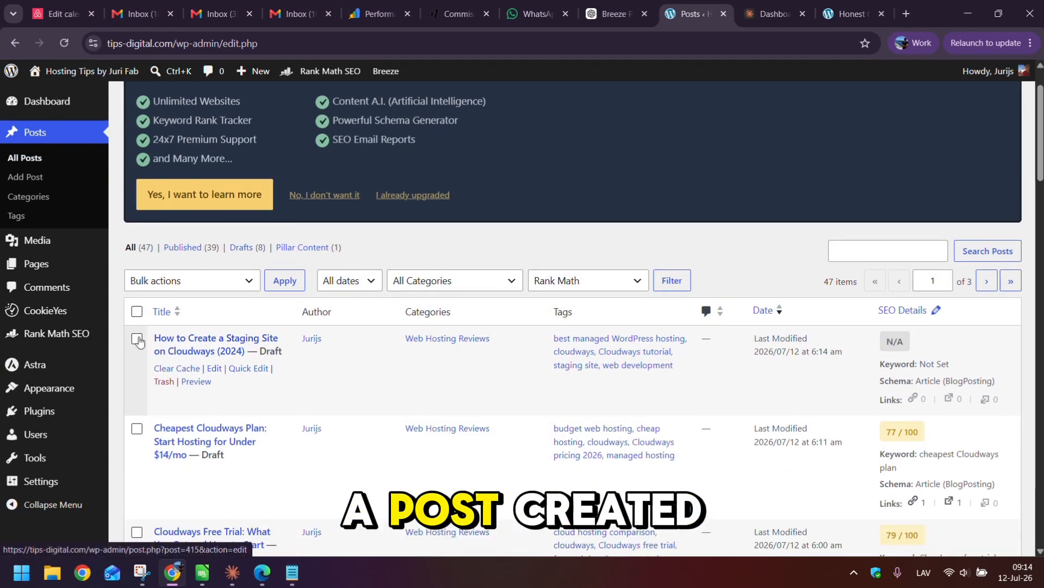
{"action": "left_click", "coordinate": [216, 370]}
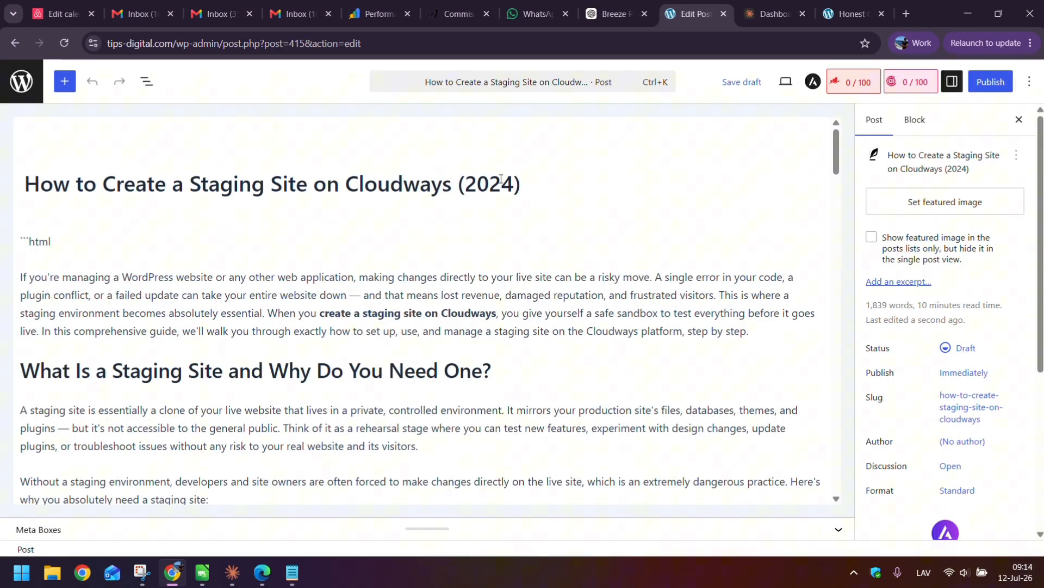
- Change the post title's year to 2026, open Rank Math, and start fixing Notepad's year
{"action": "left_click", "coordinate": [513, 180]}
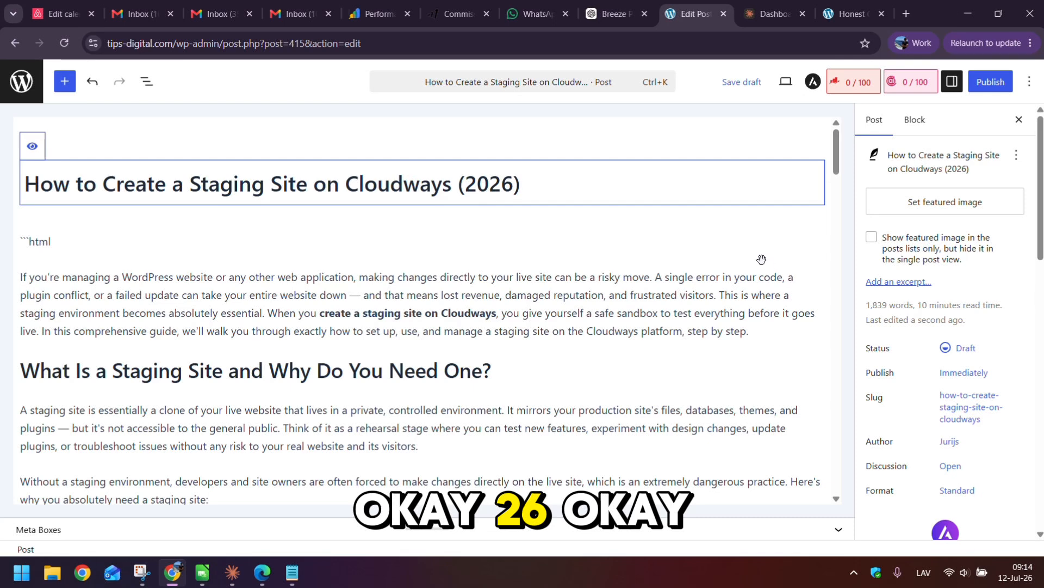
{"action": "left_click", "coordinate": [854, 81]}
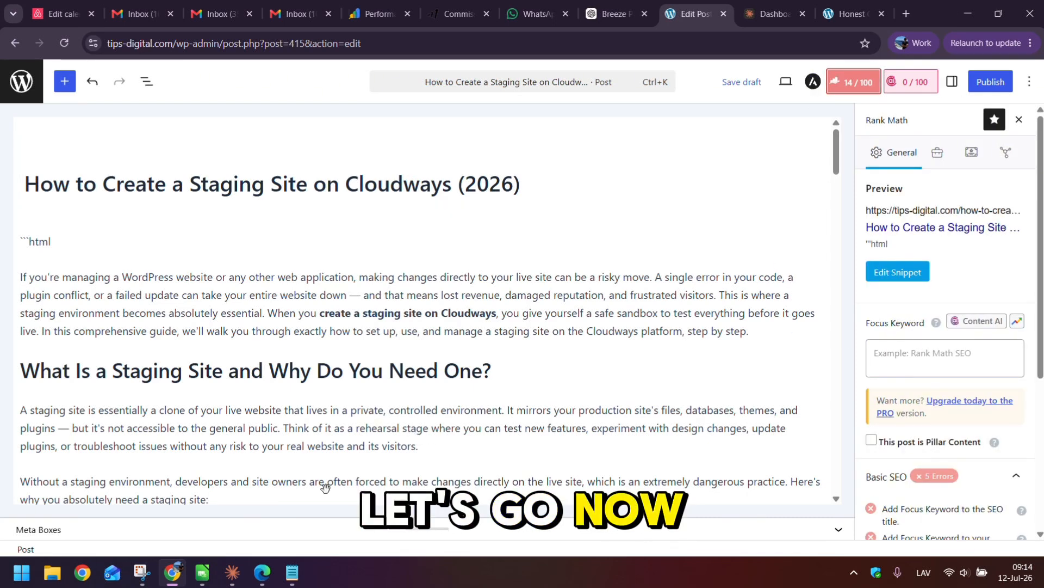
{"action": "left_click", "coordinate": [292, 579]}
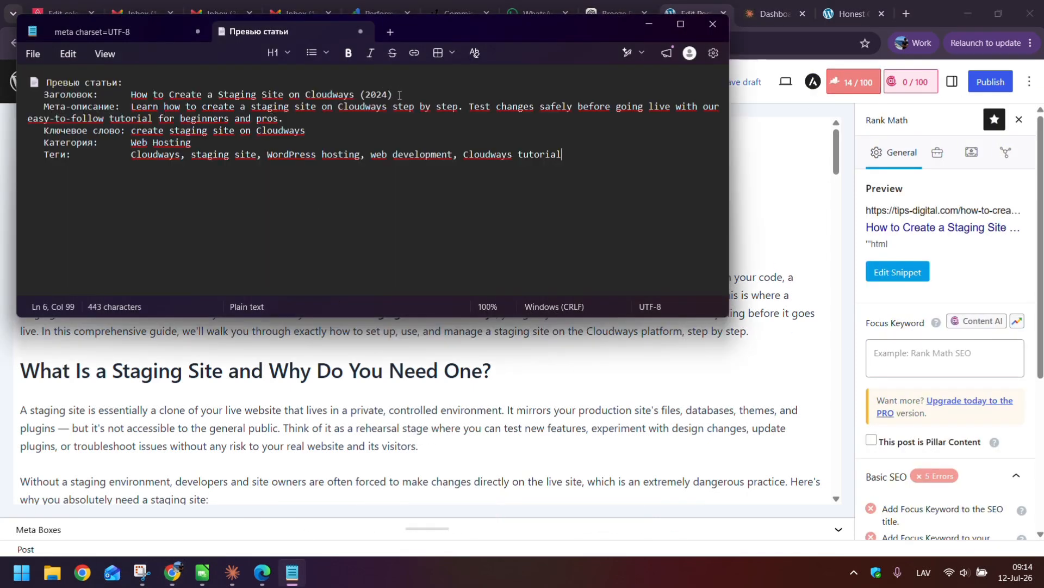
{"action": "key", "text": "BackSpace"}
- Finish the 2026 year in Notepad and copy the title, removing an accidental focus-keyword tag
{"action": "type", "text": "6"}
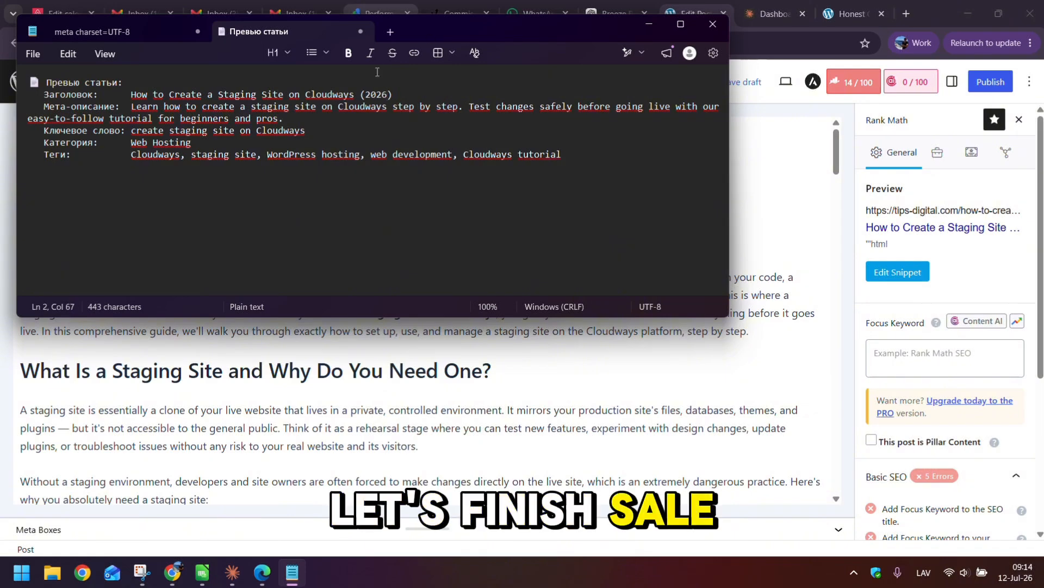
{"action": "left_click_drag", "start_coordinate": [395, 95], "coordinate": [133, 93]}
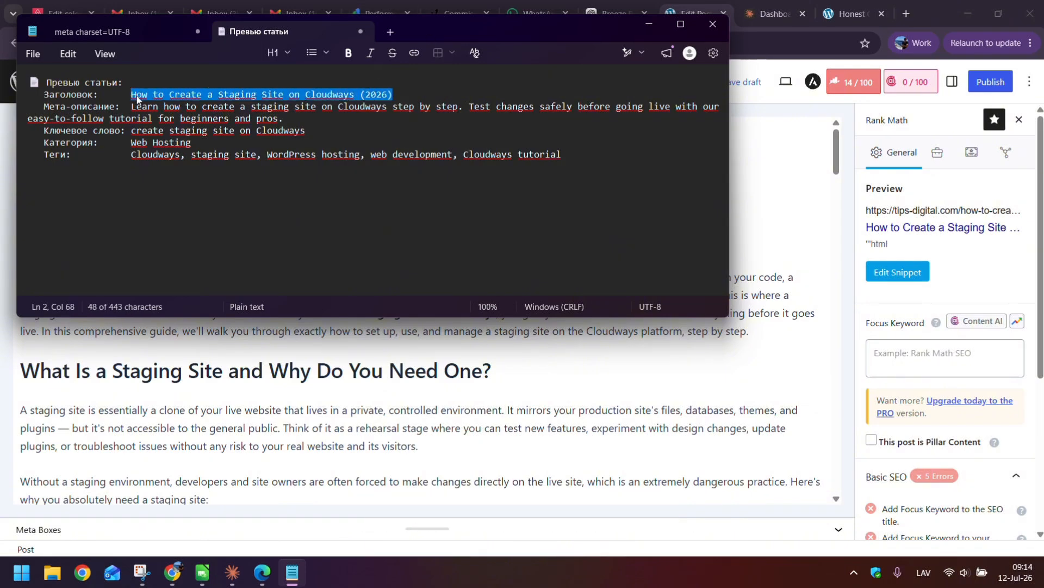
{"action": "key", "text": "ctrl+c"}
{"action": "left_click", "coordinate": [649, 24]}
{"action": "left_click", "coordinate": [897, 358]}
{"action": "key", "text": "ctrl+v"}
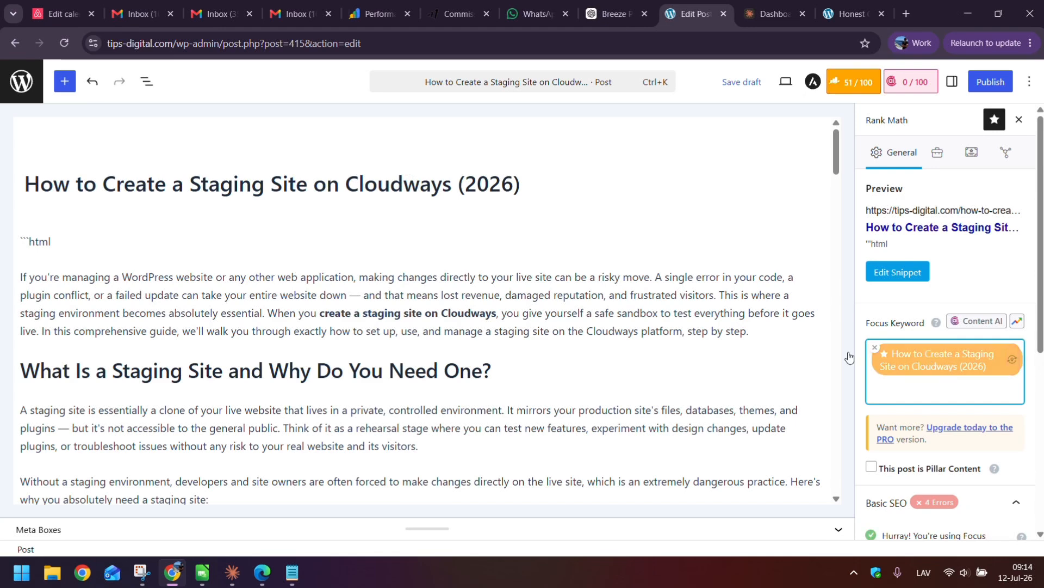
{"action": "key", "text": "alt"}
{"action": "left_click", "coordinate": [874, 348]}
- Set the Rank Math SEO title to 'How to Create a Staging Site on Cloudways (2026)'
{"action": "left_click", "coordinate": [898, 275]}
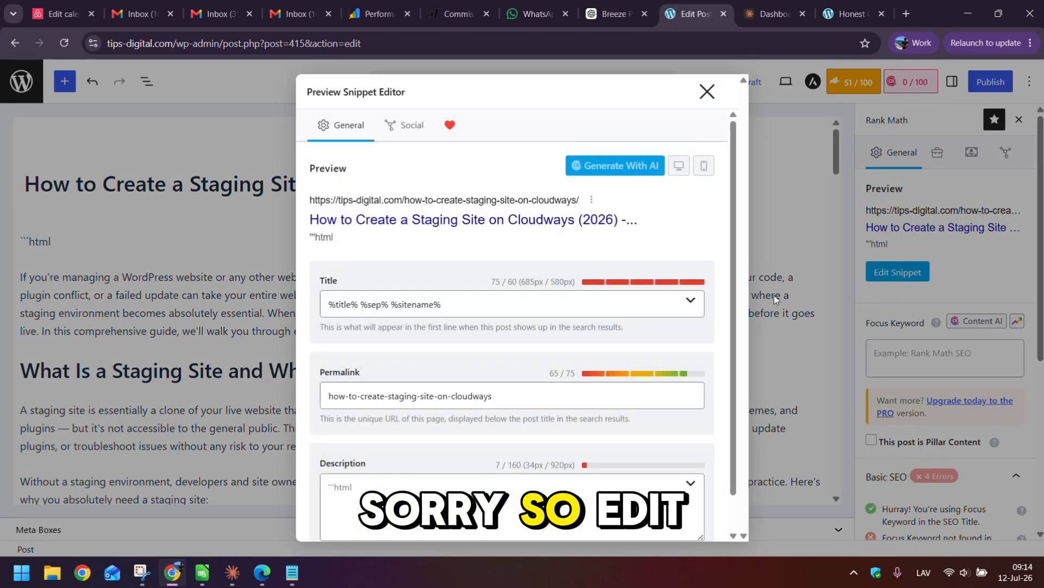
{"action": "left_click", "coordinate": [436, 303]}
{"action": "key", "text": "ctrl+a"}
{"action": "key", "text": "ctrl+v"}
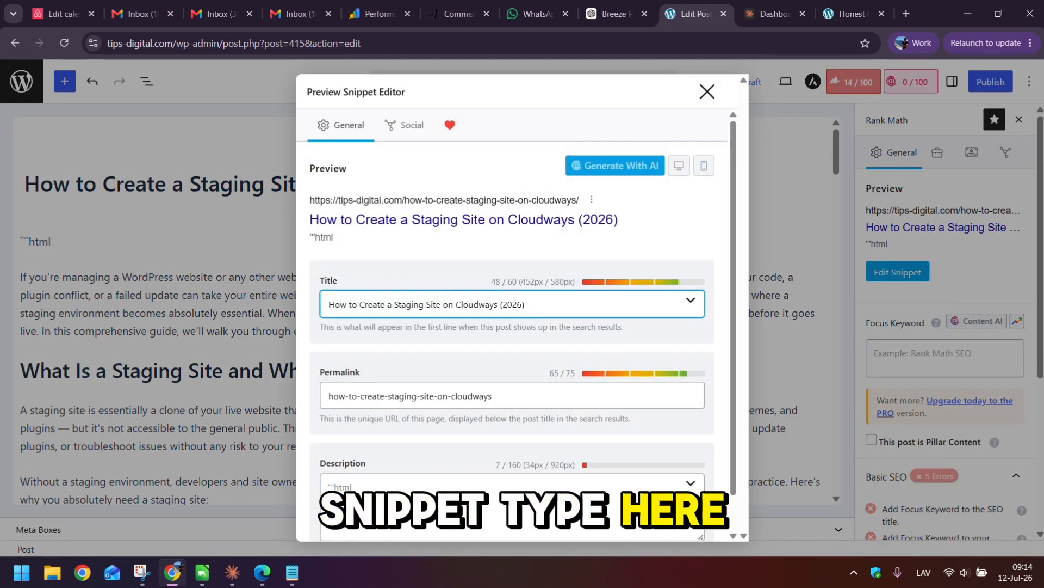
- Paste the 'Learn how to create a staging site…' meta description into the snippet and close it
{"action": "key", "text": "alt+Tab"}
{"action": "left_click_drag", "start_coordinate": [286, 120], "coordinate": [134, 103]}
{"action": "key", "text": "alt+Tab"}
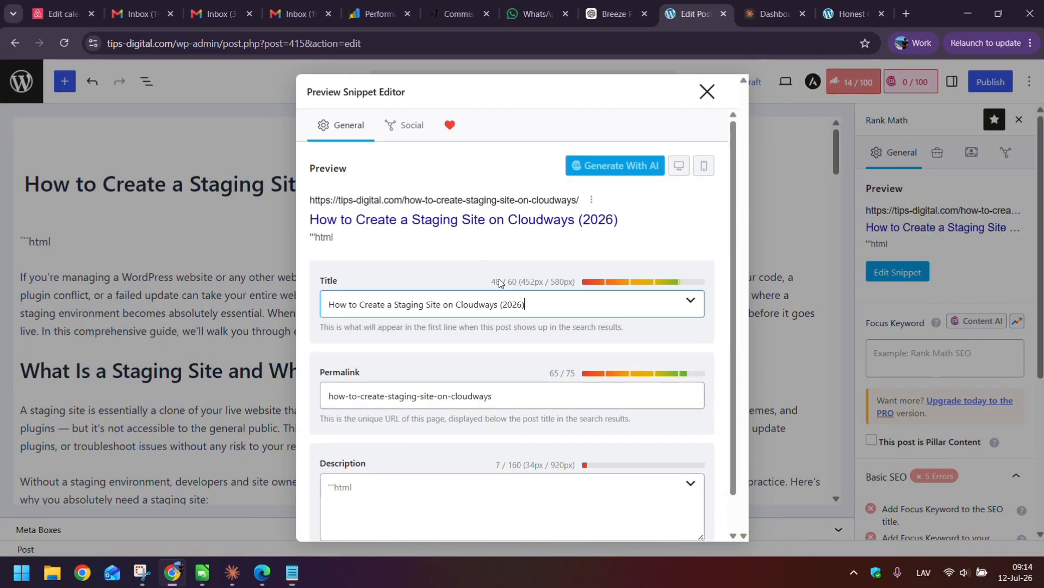
{"action": "scroll", "coordinate": [378, 465], "scroll_direction": "down", "scroll_amount": 1}
{"action": "left_click", "coordinate": [378, 465]}
{"action": "key", "text": "ctrl+v"}
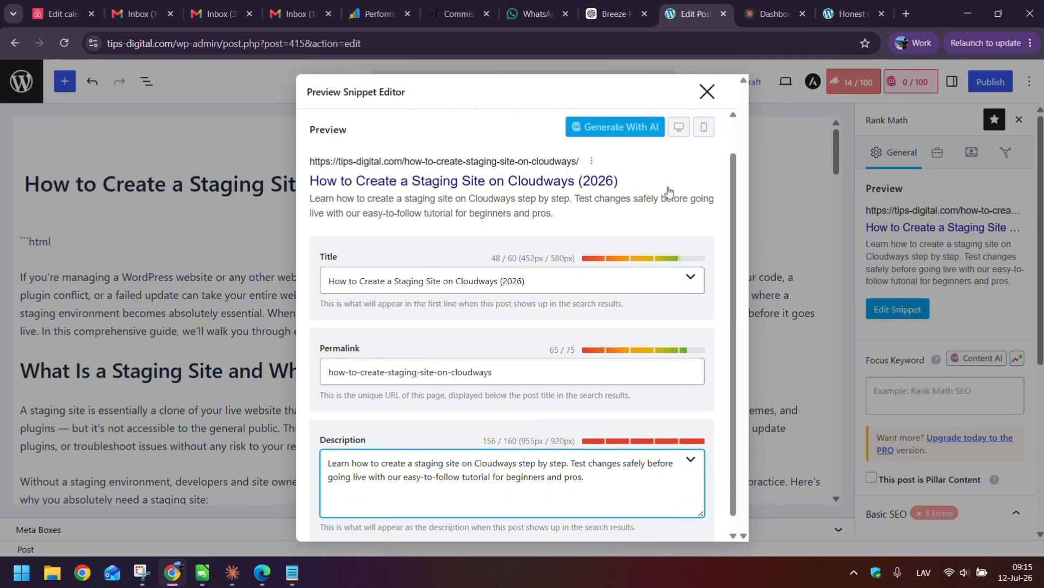
{"action": "left_click", "coordinate": [709, 88]}
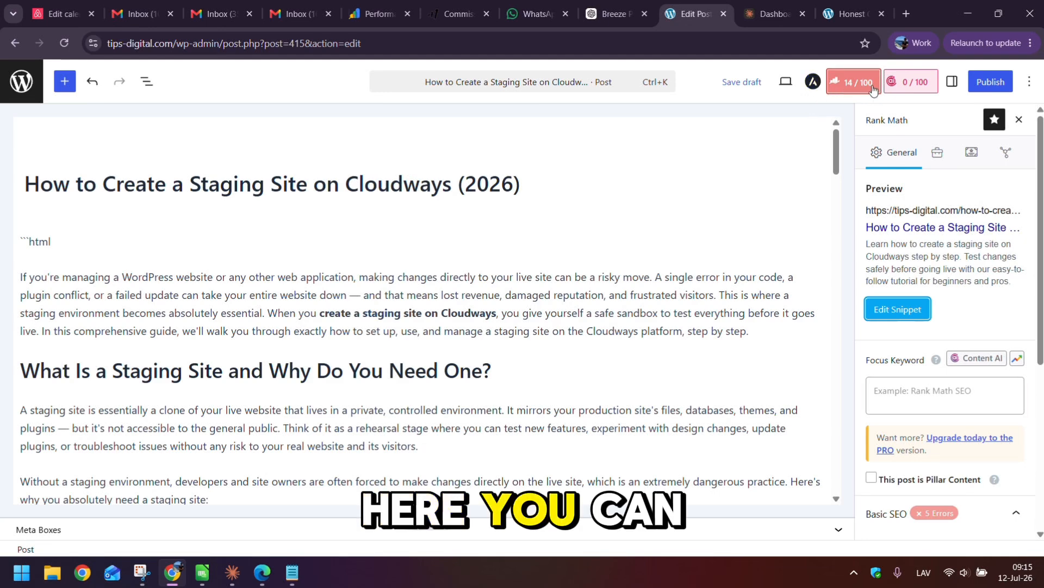
- Add 'create staging site on Cloudways' from Notepad as the Rank Math focus keyword
{"action": "left_click", "coordinate": [292, 572]}
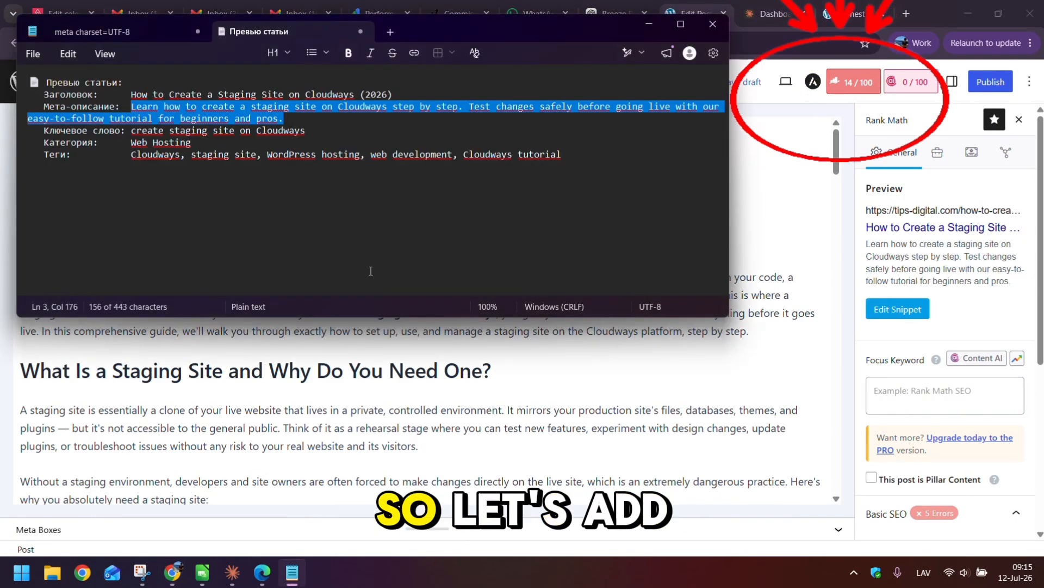
{"action": "left_click_drag", "start_coordinate": [306, 132], "coordinate": [132, 131]}
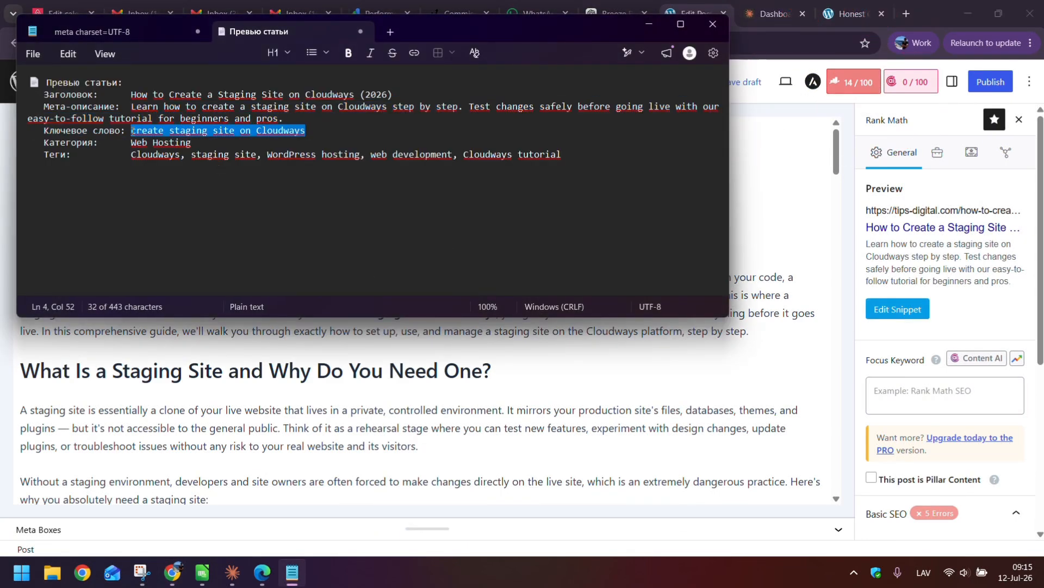
{"action": "left_click", "coordinate": [908, 393]}
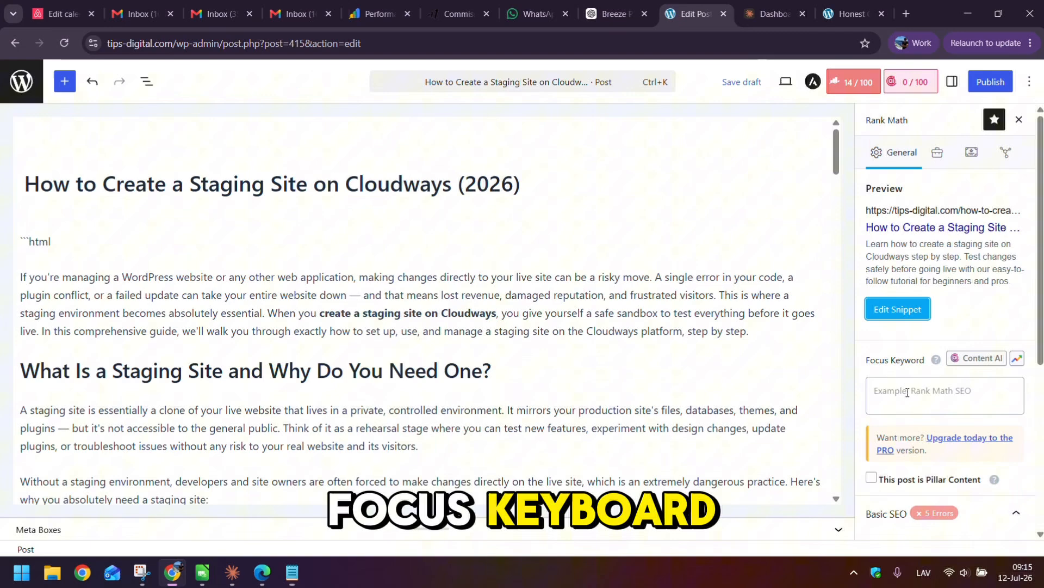
{"action": "left_click", "coordinate": [957, 395]}
{"action": "key", "text": "ctrl+v"}
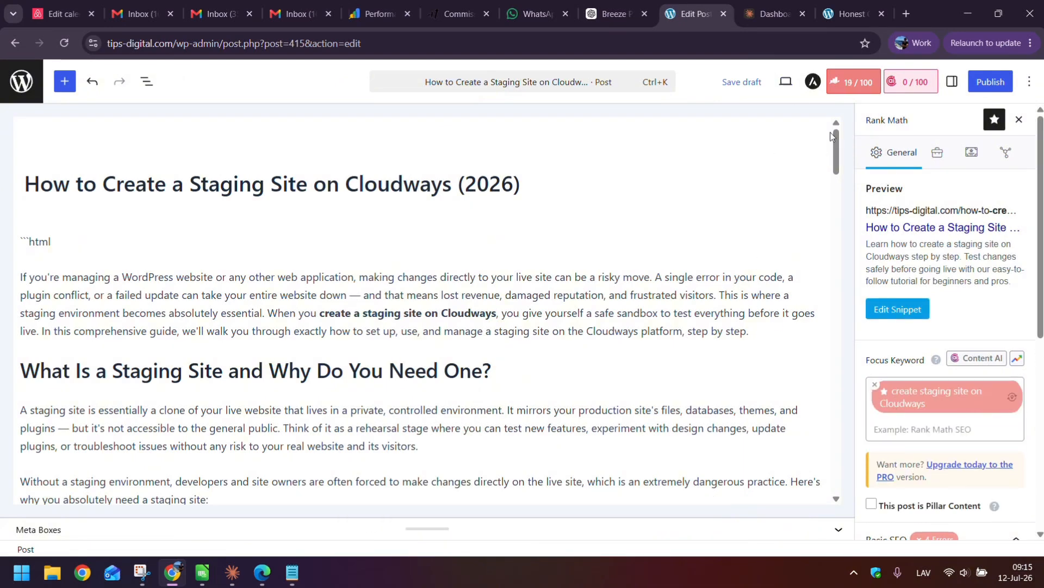
{"action": "left_click", "coordinate": [845, 83]}
{"action": "left_click", "coordinate": [849, 84]}
- Convert the classic content to blocks and delete the stray ```html line above the intro
{"action": "left_click", "coordinate": [57, 245]}
{"action": "left_click", "coordinate": [253, 83]}
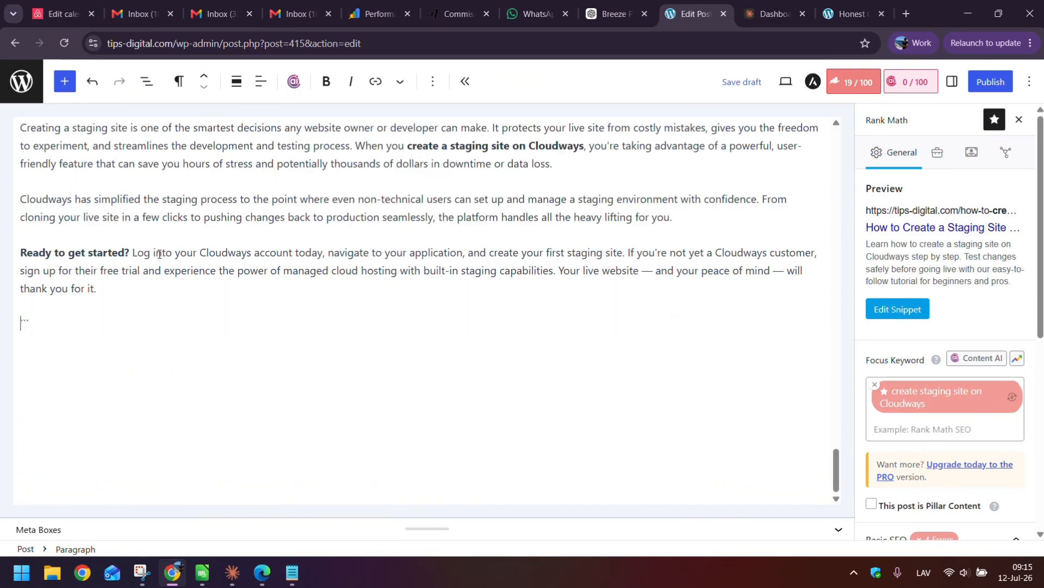
{"action": "type", "text": "`"}
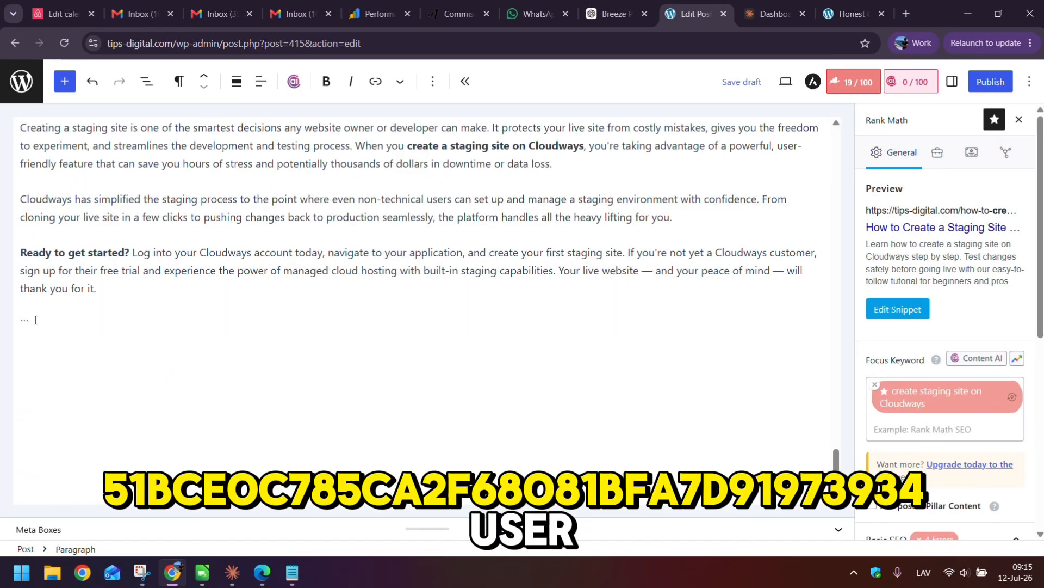
{"action": "scroll", "coordinate": [43, 325], "scroll_direction": "up", "scroll_amount": 20}
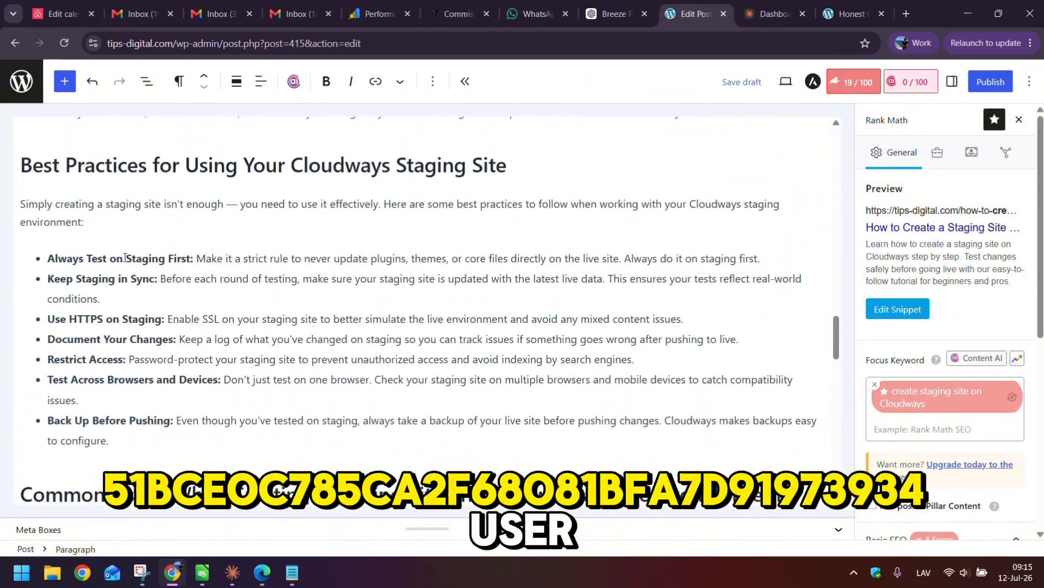
{"action": "scroll", "coordinate": [97, 249], "scroll_direction": "up", "scroll_amount": 10}
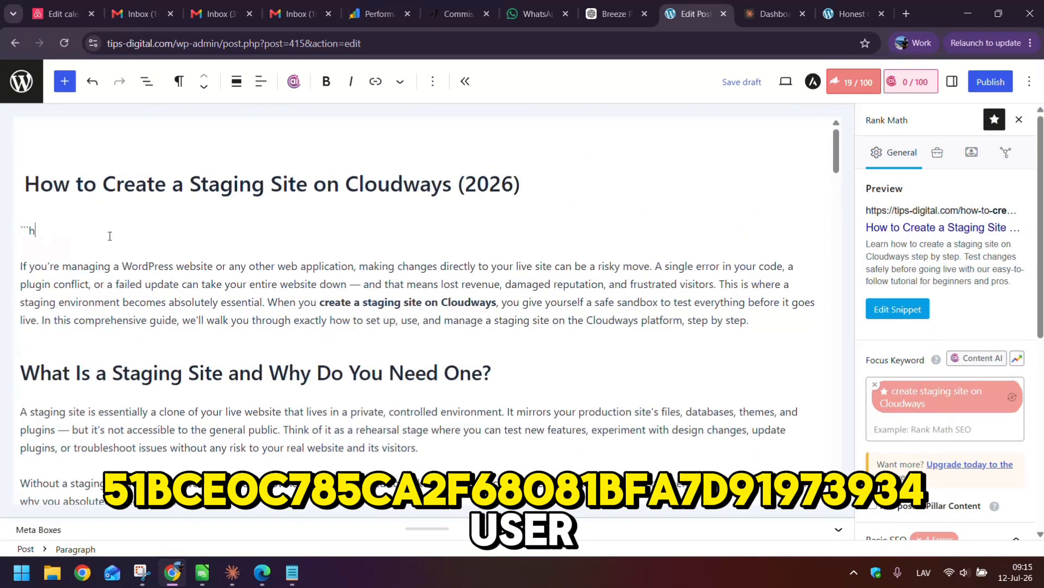
{"action": "key", "text": "BackSpace"}
{"action": "key", "text": "BackSpace"}
{"action": "key", "text": "BackSpace"}
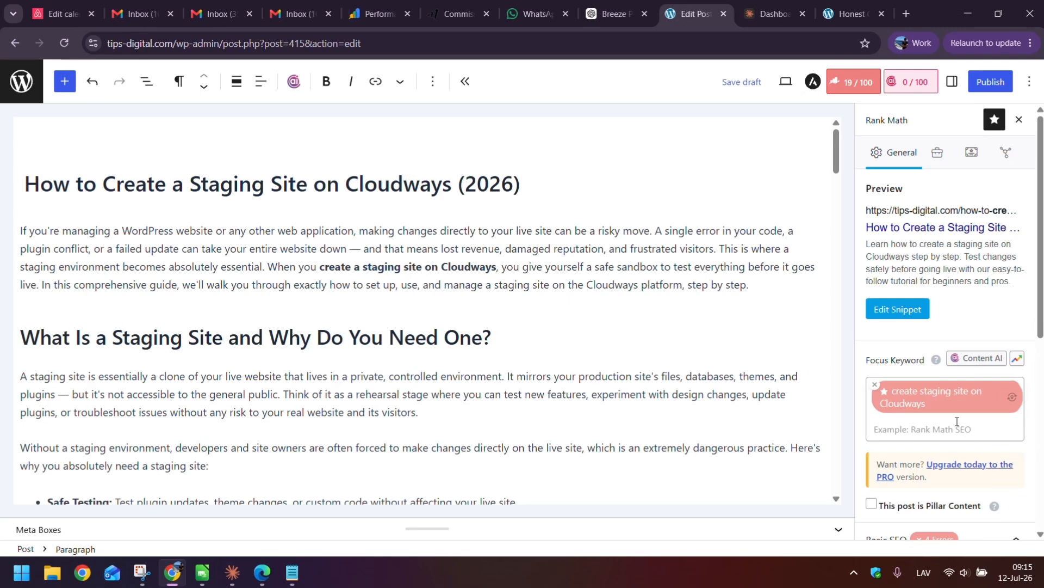
- Change the focus keyword to 'create a staging site on Cloudways', review the Basic SEO checks, and reach the permalink field
{"action": "left_click", "coordinate": [913, 402]}
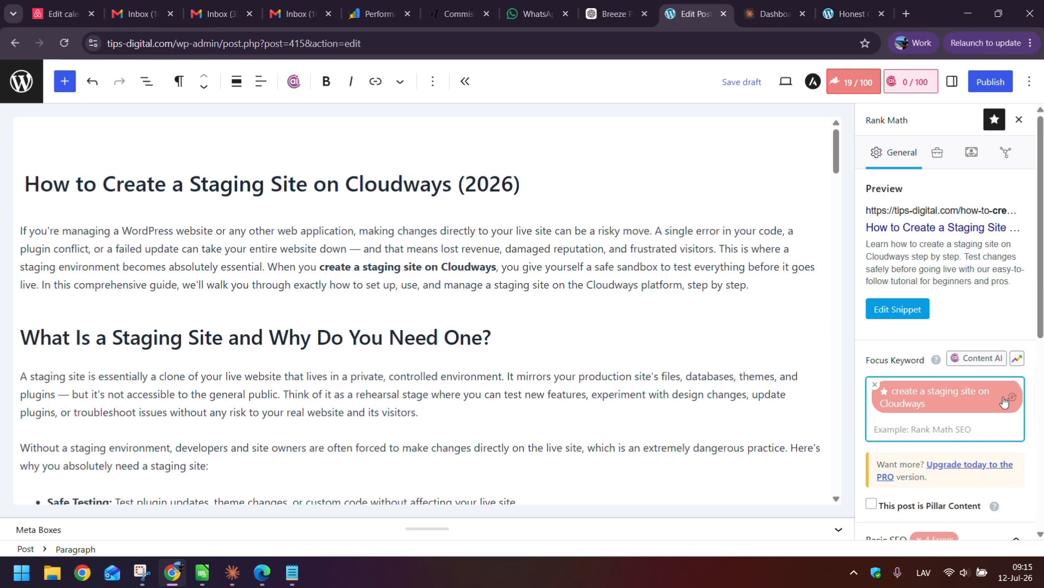
{"action": "left_click", "coordinate": [872, 83]}
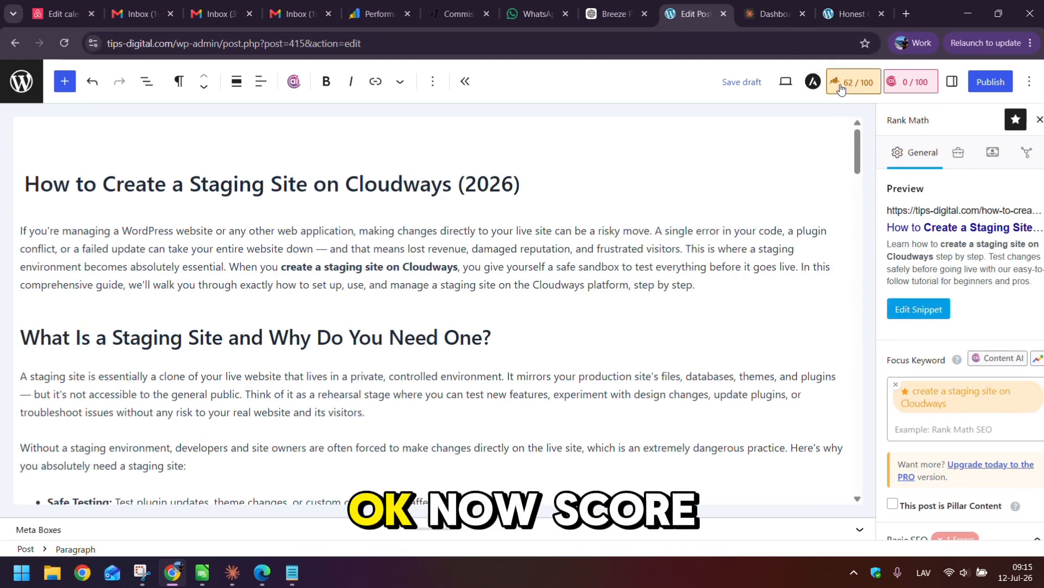
{"action": "left_click", "coordinate": [872, 84]}
{"action": "scroll", "coordinate": [939, 277], "scroll_direction": "down", "scroll_amount": 5}
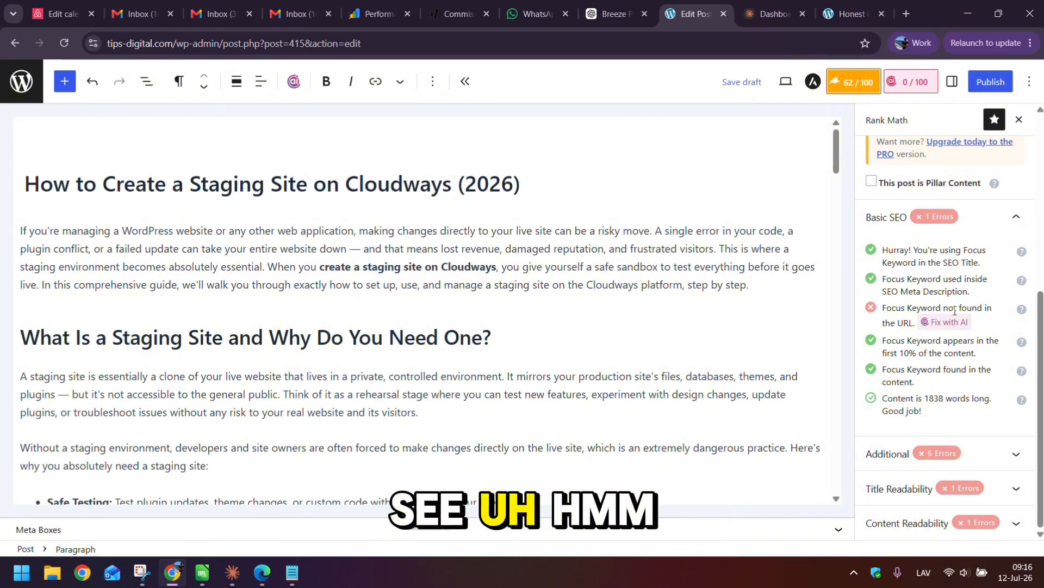
{"action": "scroll", "coordinate": [914, 305], "scroll_direction": "up", "scroll_amount": 5}
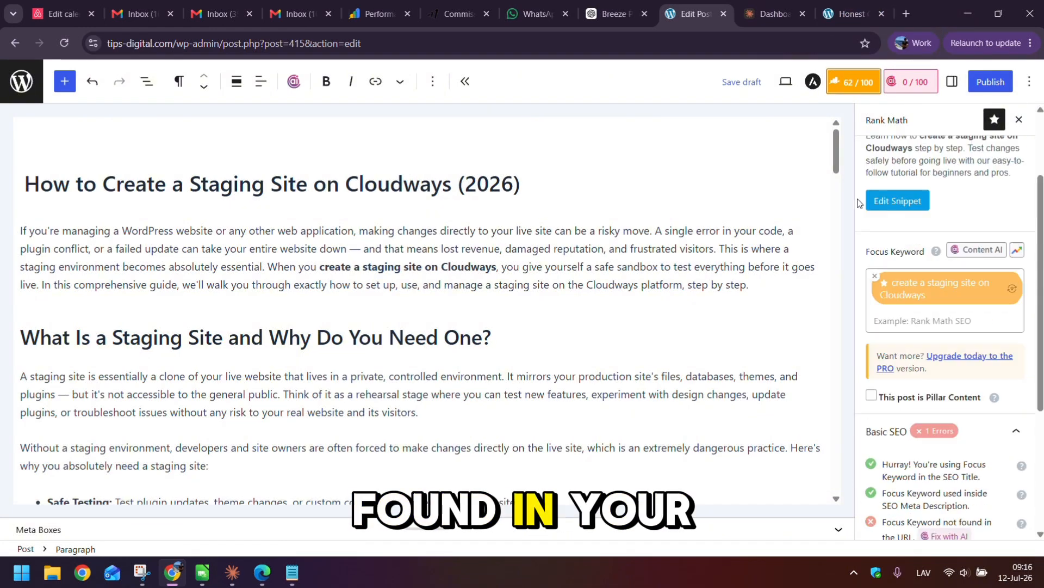
{"action": "left_click", "coordinate": [914, 305]}
{"action": "scroll", "coordinate": [435, 271], "scroll_direction": "down", "scroll_amount": 1}
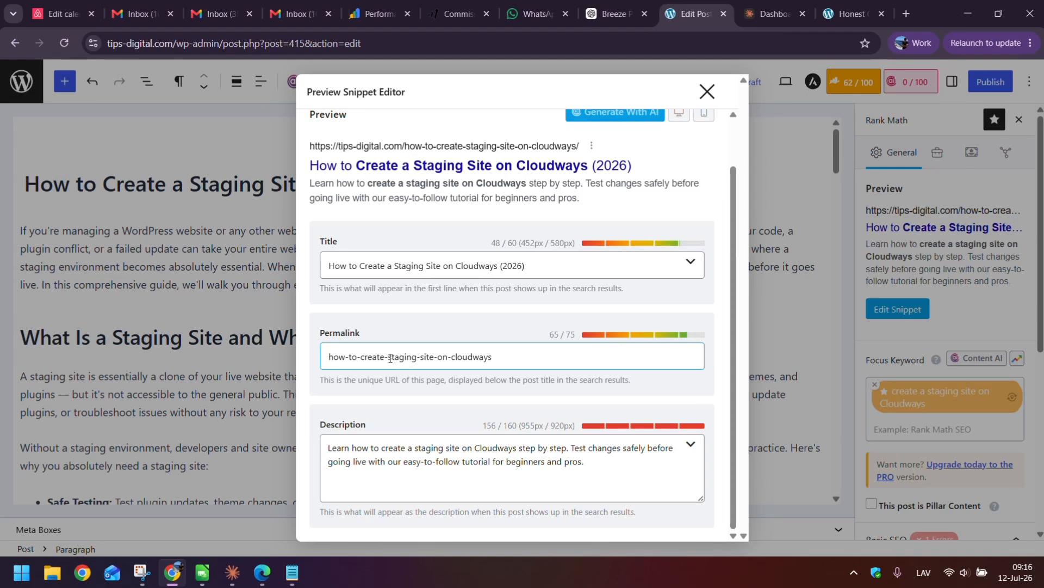
- Insert 'a-' into the permalink, close the snippet editor, and expand the six Additional SEO errors
{"action": "type", "text": "a-"}
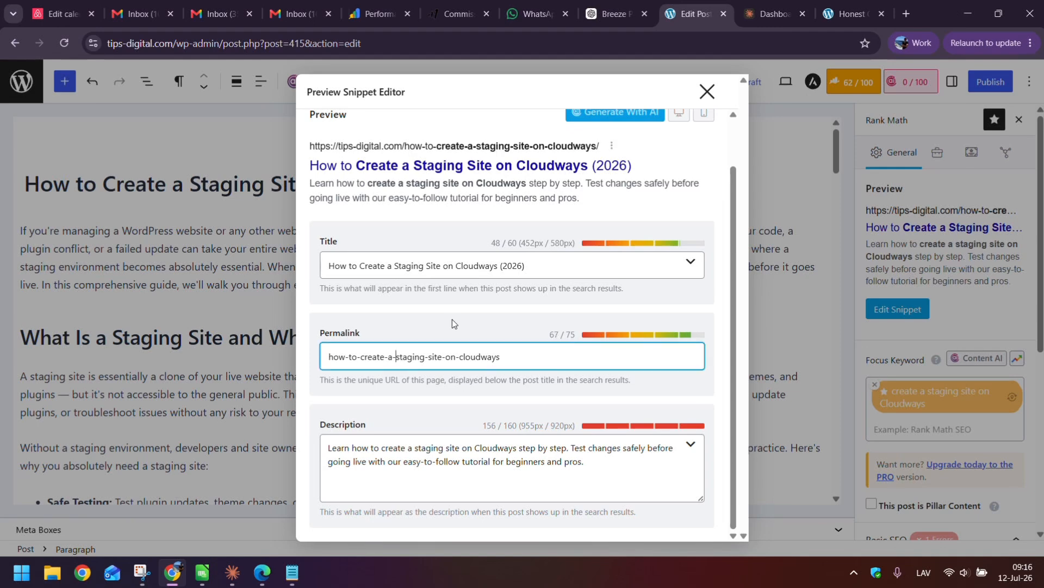
{"action": "left_click", "coordinate": [707, 90]}
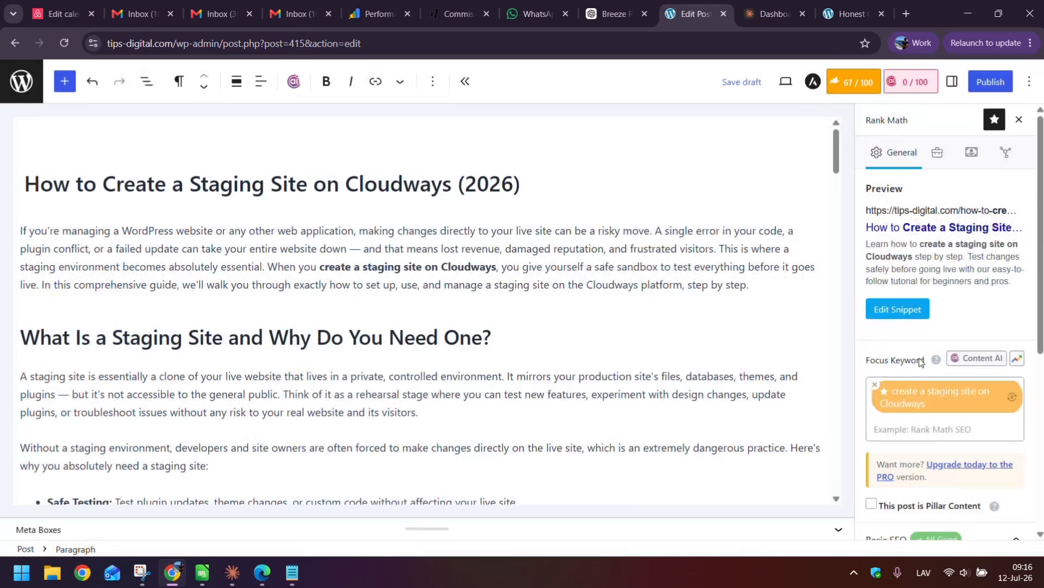
{"action": "scroll", "coordinate": [958, 466], "scroll_direction": "down", "scroll_amount": 5}
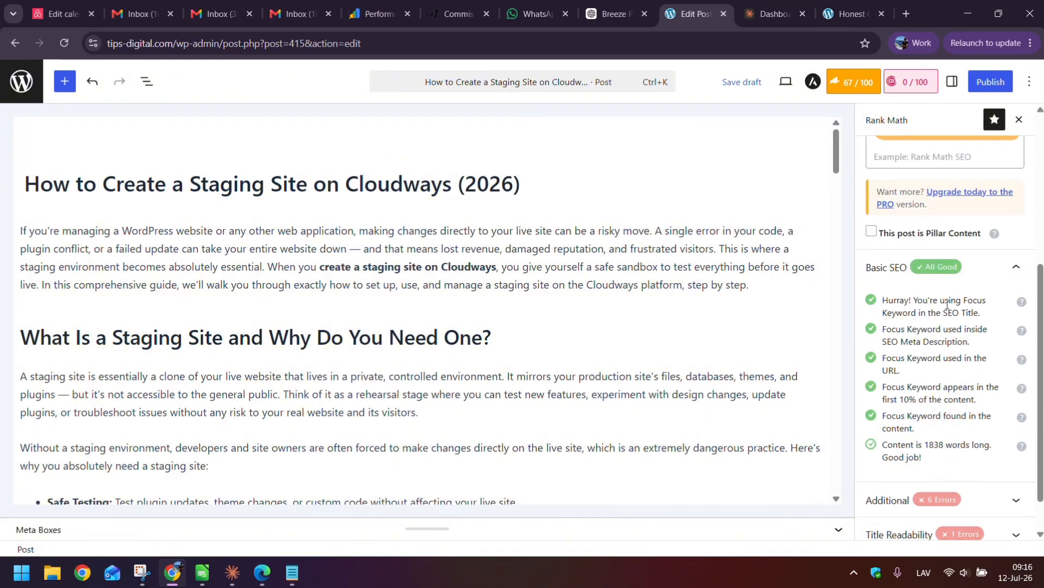
{"action": "left_click", "coordinate": [884, 454]}
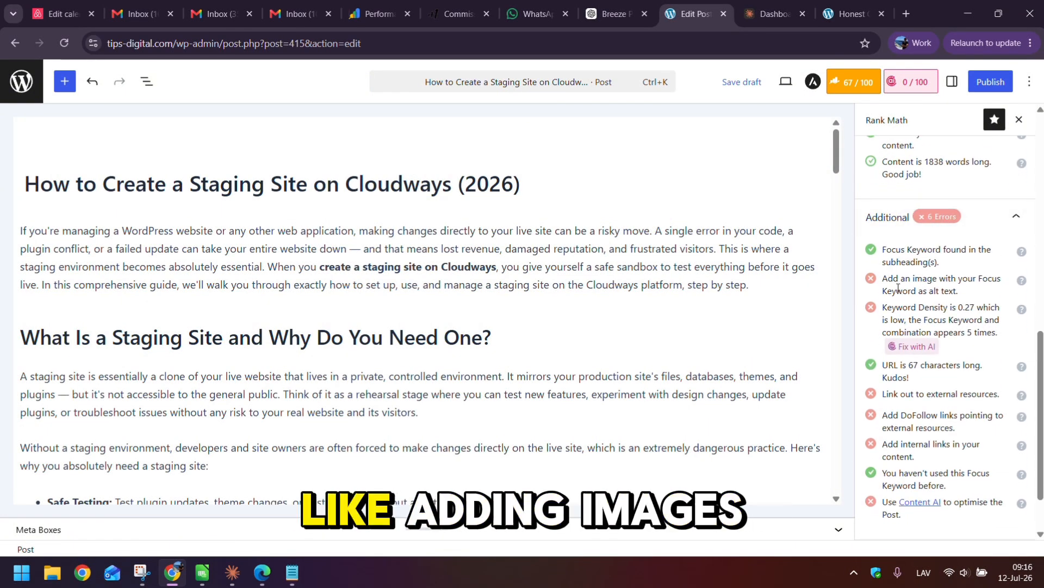
{"action": "left_click_drag", "start_coordinate": [926, 397], "coordinate": [969, 396]}
{"action": "left_click", "coordinate": [494, 284]}
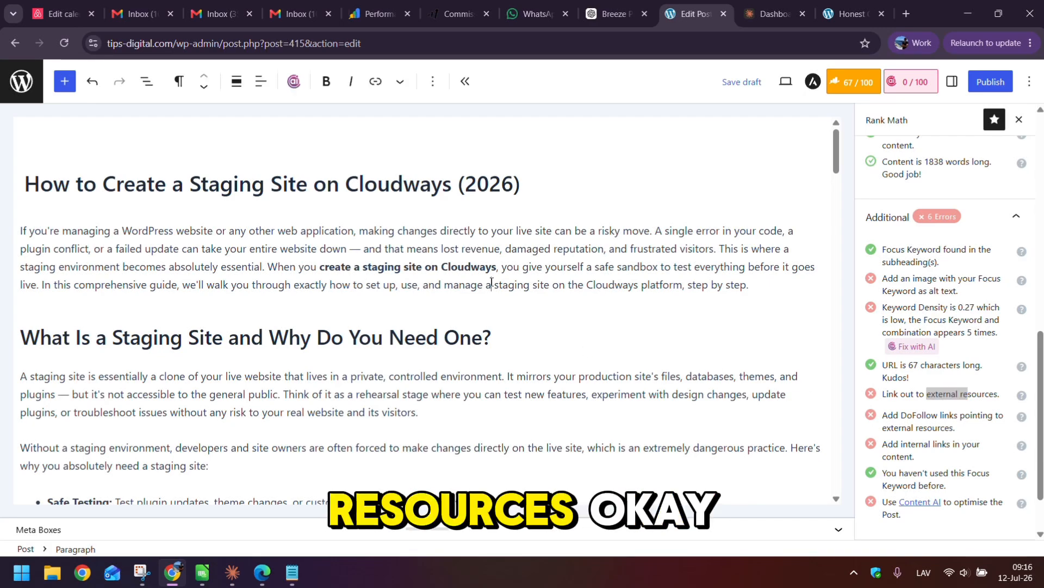
{"action": "scroll", "coordinate": [459, 257], "scroll_direction": "down", "scroll_amount": 14}
{"action": "scroll", "coordinate": [353, 294], "scroll_direction": "down", "scroll_amount": 20}
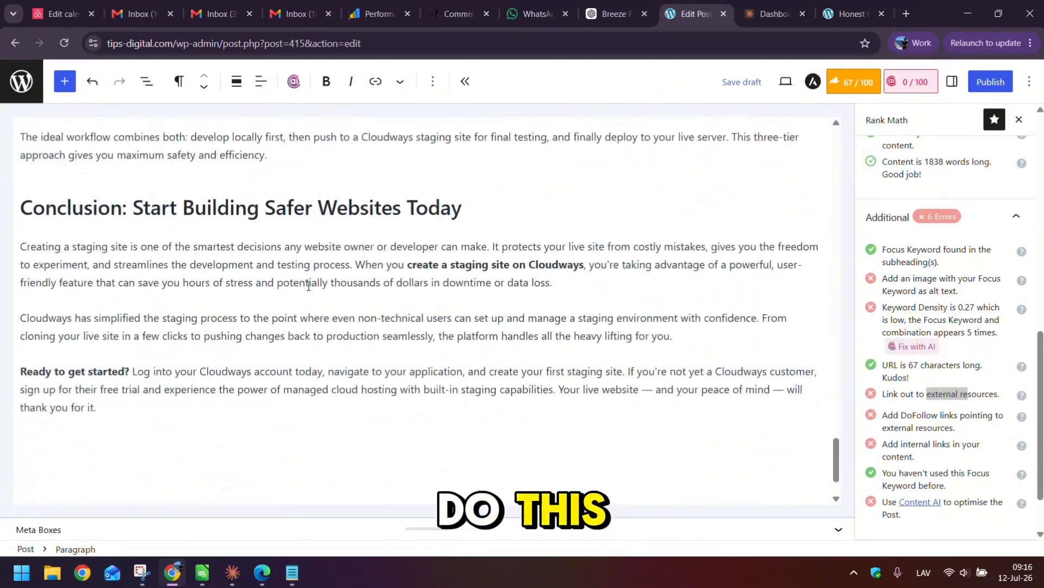
{"action": "scroll", "coordinate": [106, 244], "scroll_direction": "up", "scroll_amount": 5}
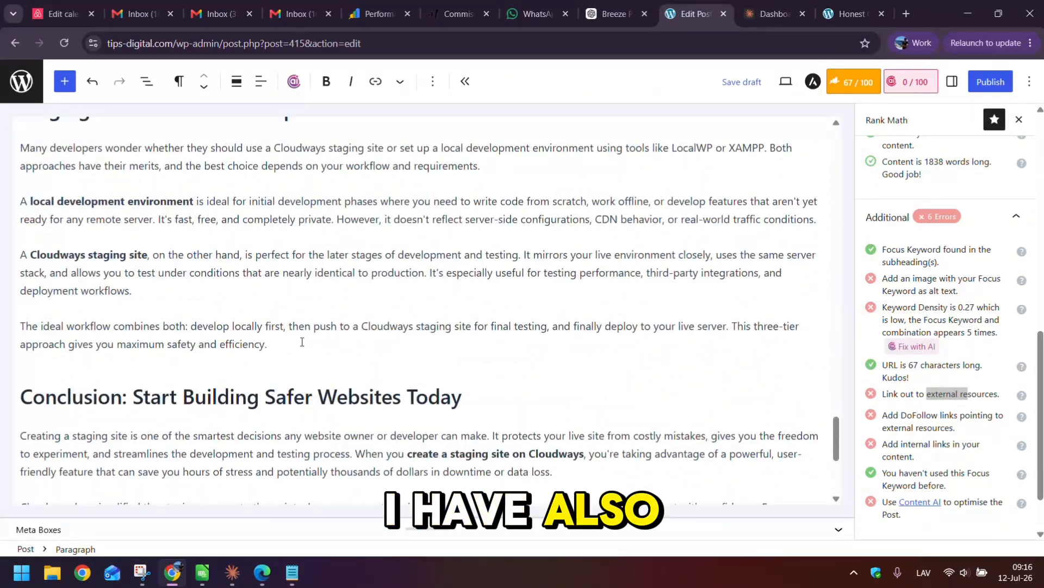
- Insert a Custom HTML block after the workflow paragraph holding the YT20OFF coupon code from Notepad
{"action": "key", "text": "Return"}
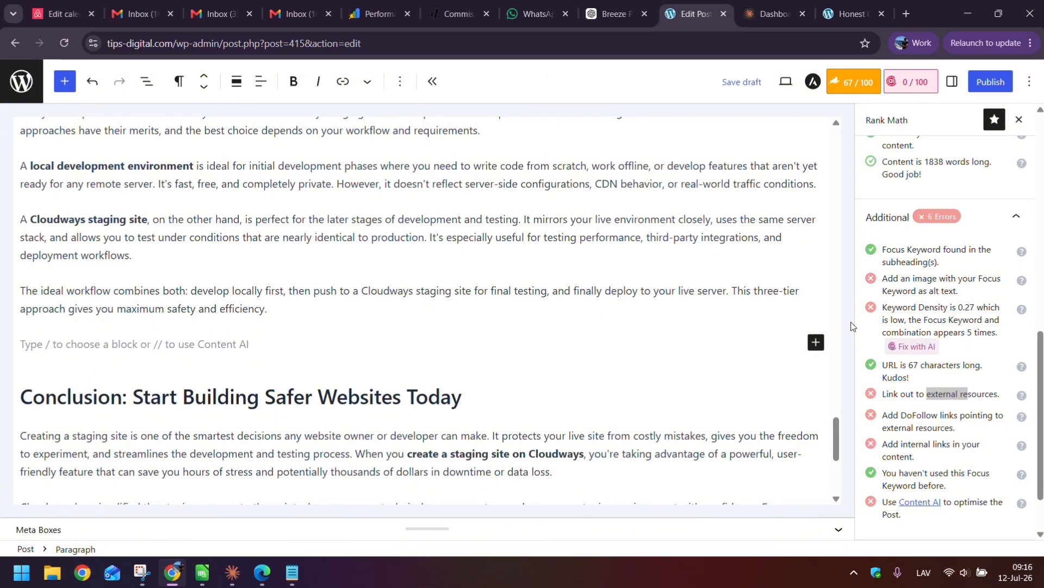
{"action": "left_click", "coordinate": [817, 346]}
{"action": "left_click", "coordinate": [767, 500]}
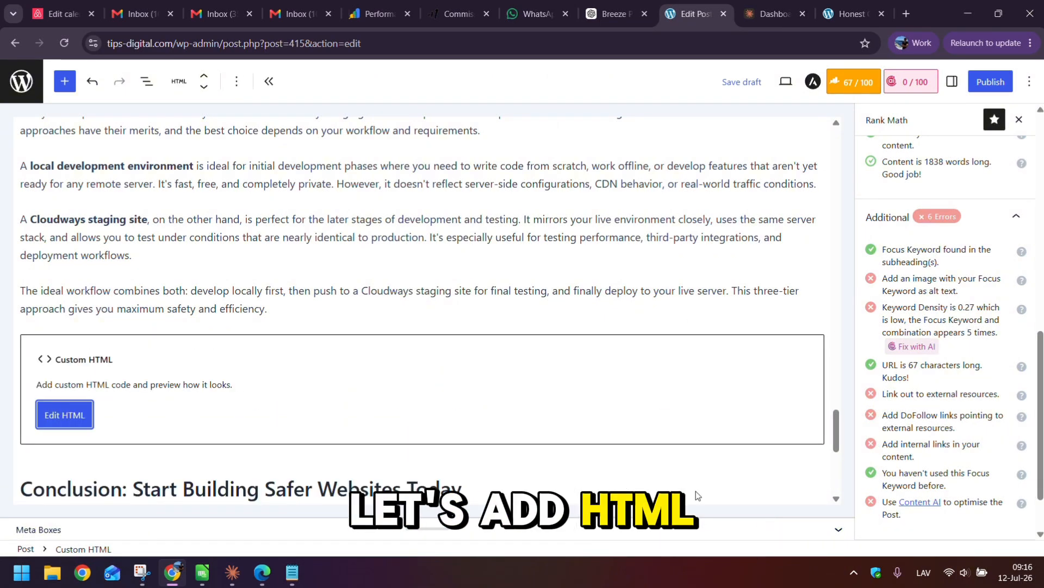
{"action": "key", "text": "alt+Tab"}
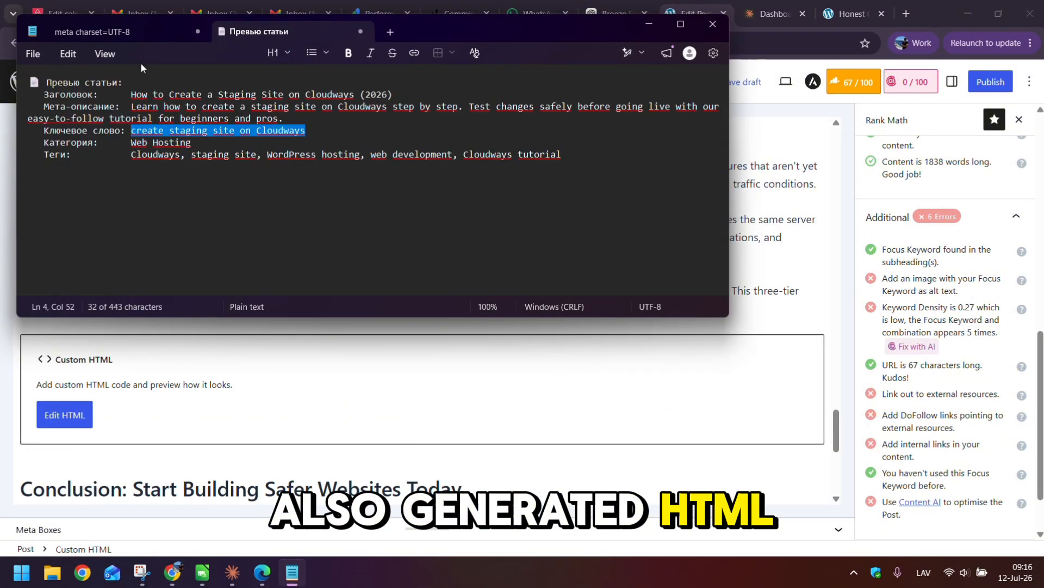
{"action": "left_click", "coordinate": [128, 31]}
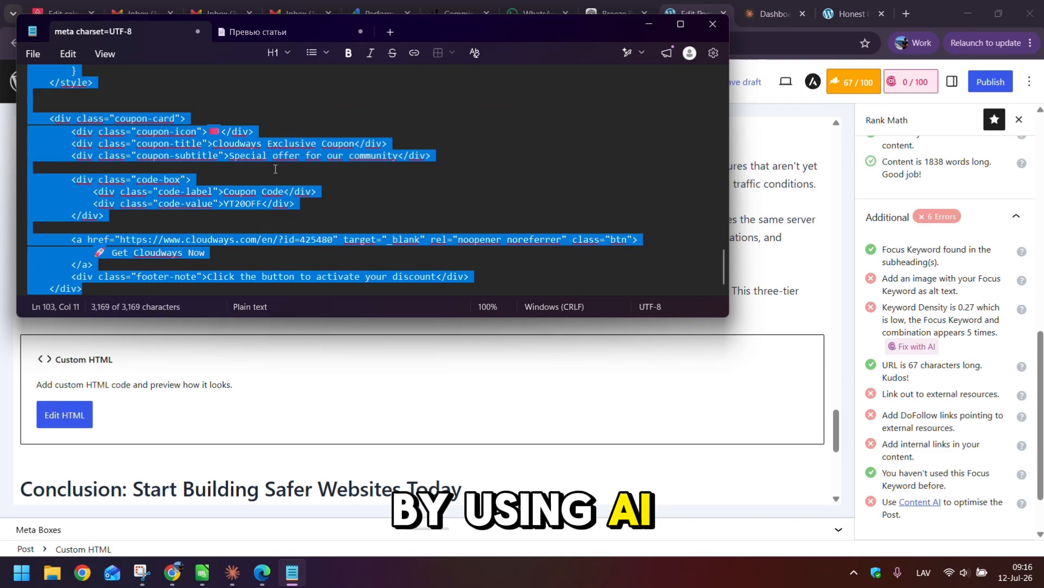
{"action": "key", "text": "ctrl+c"}
{"action": "key", "text": "alt+Tab"}
{"action": "left_click", "coordinate": [64, 415]}
{"action": "left_click", "coordinate": [380, 245]}
{"action": "key", "text": "ctrl+v"}
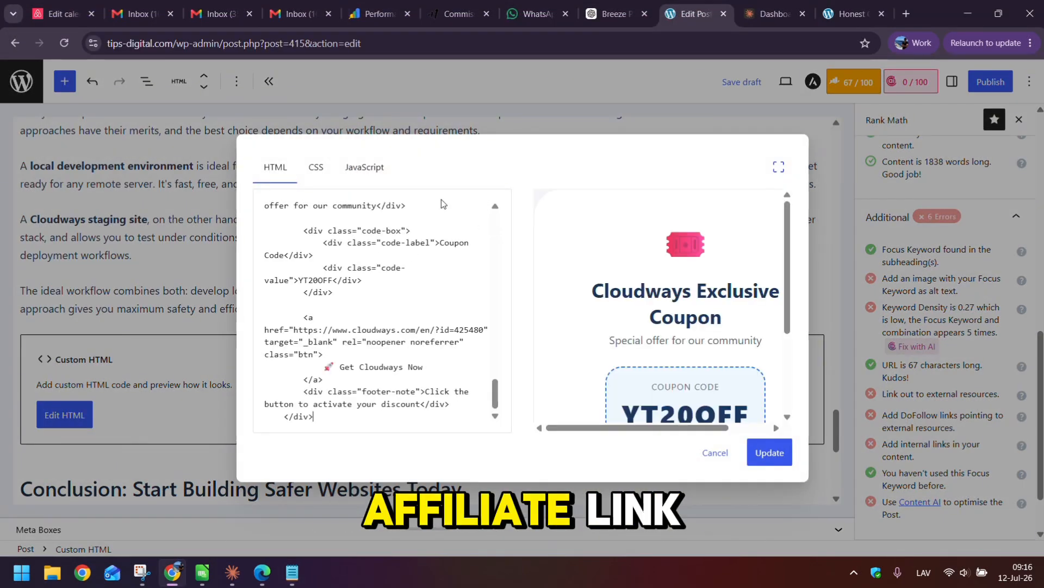
{"action": "scroll", "coordinate": [661, 308], "scroll_direction": "down", "scroll_amount": 3}
{"action": "left_click", "coordinate": [769, 452]}
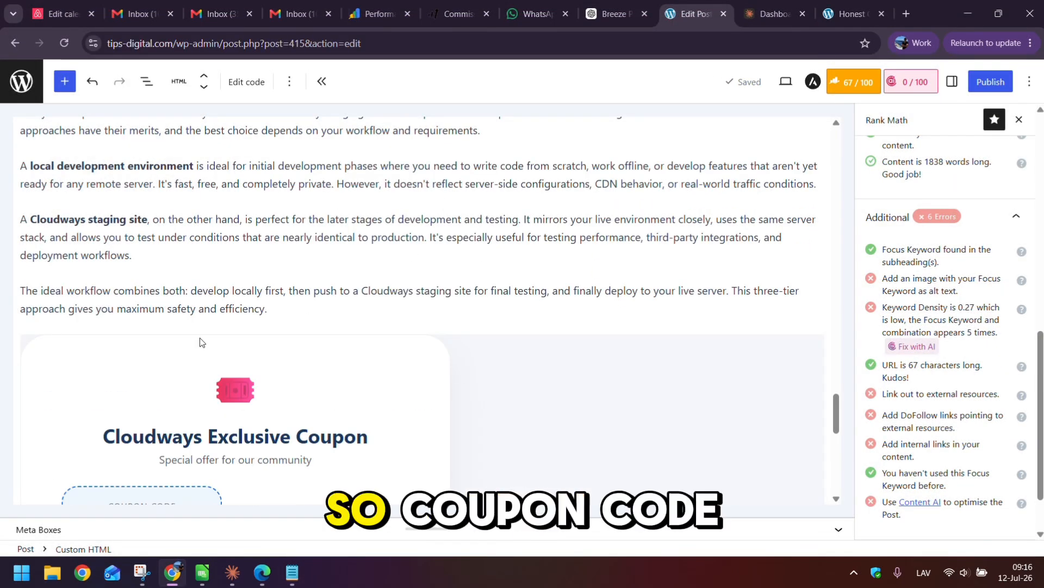
{"action": "scroll", "coordinate": [202, 342], "scroll_direction": "down", "scroll_amount": 3}
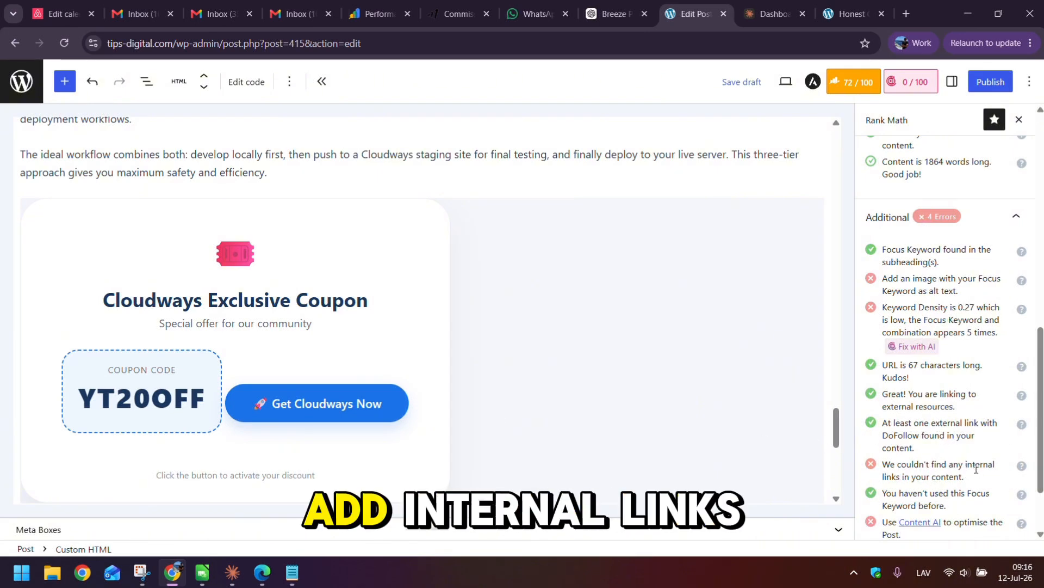
- Paste the 'Cloudways vs AWS for WordPress' title from its article tab into the Conclusion
{"action": "scroll", "coordinate": [433, 232], "scroll_direction": "down", "scroll_amount": 5}
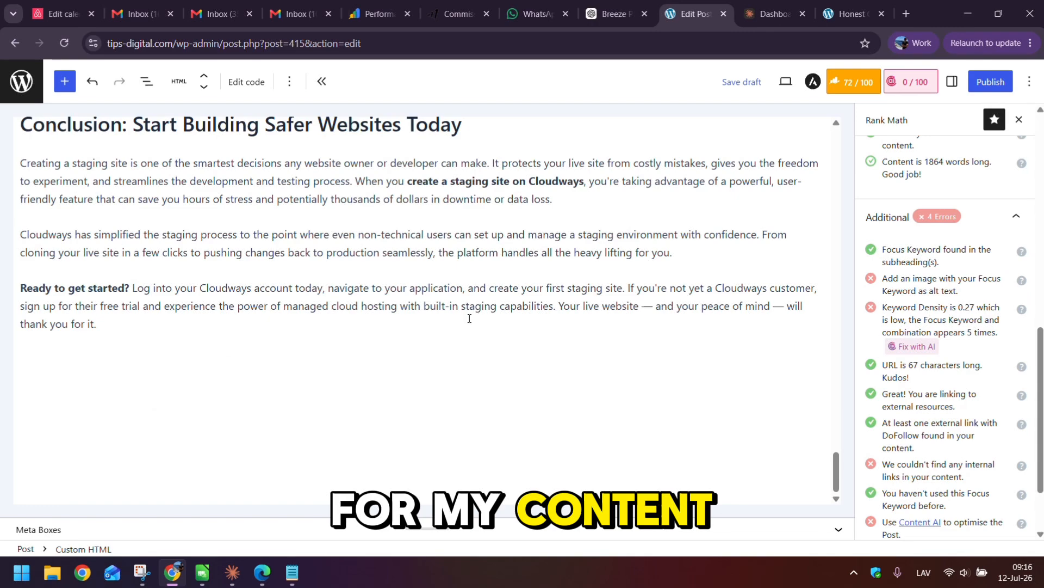
{"action": "scroll", "coordinate": [459, 321], "scroll_direction": "up", "scroll_amount": 5}
{"action": "scroll", "coordinate": [460, 321], "scroll_direction": "down", "scroll_amount": 4}
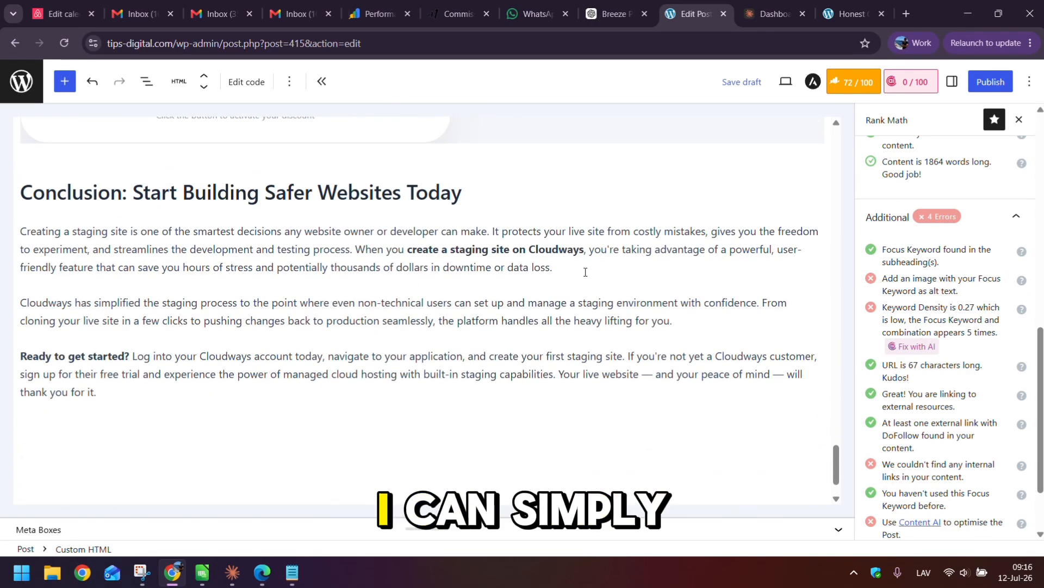
{"action": "left_click", "coordinate": [845, 6]}
{"action": "left_click", "coordinate": [268, 222]}
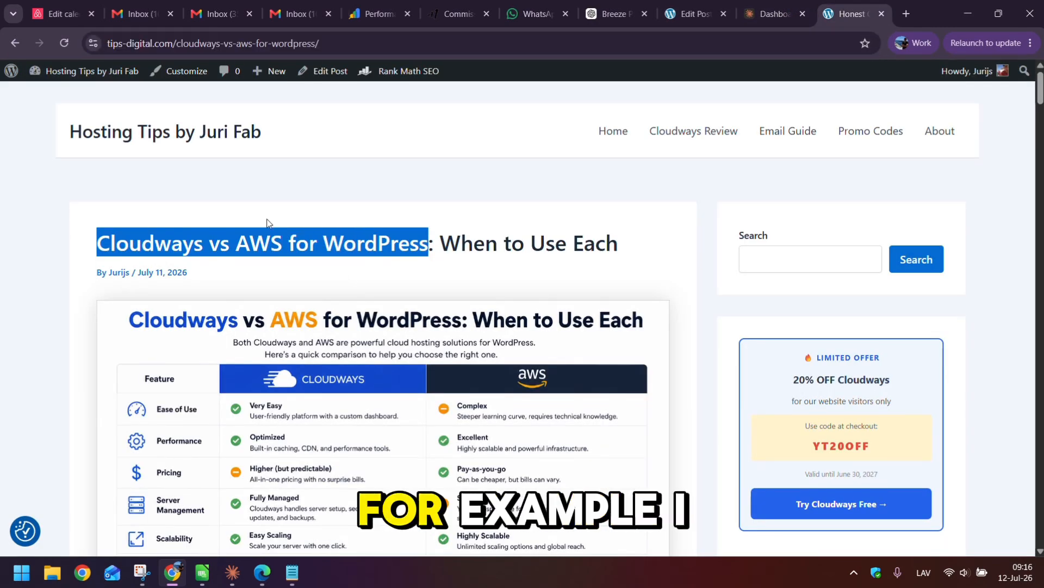
{"action": "left_click_drag", "start_coordinate": [98, 243], "coordinate": [394, 254]}
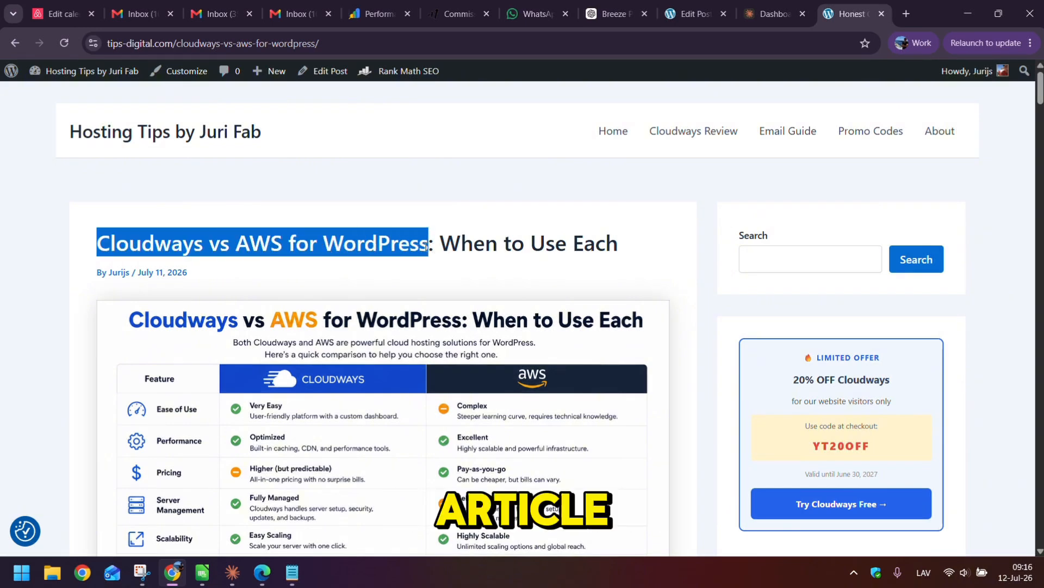
{"action": "left_click", "coordinate": [799, 4]}
{"action": "left_click", "coordinate": [720, 4]}
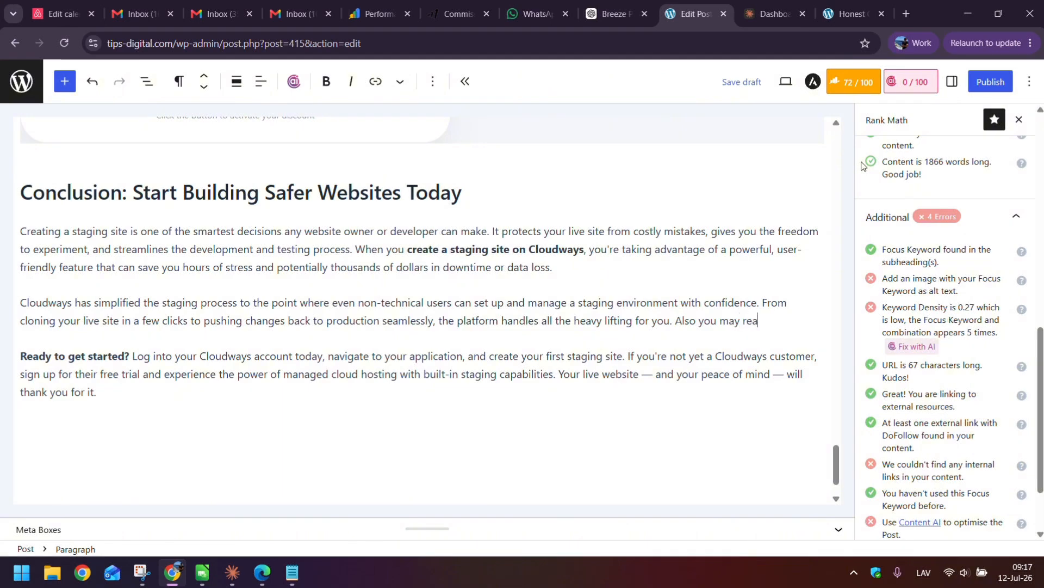
{"action": "key", "text": "ctrl+v"}
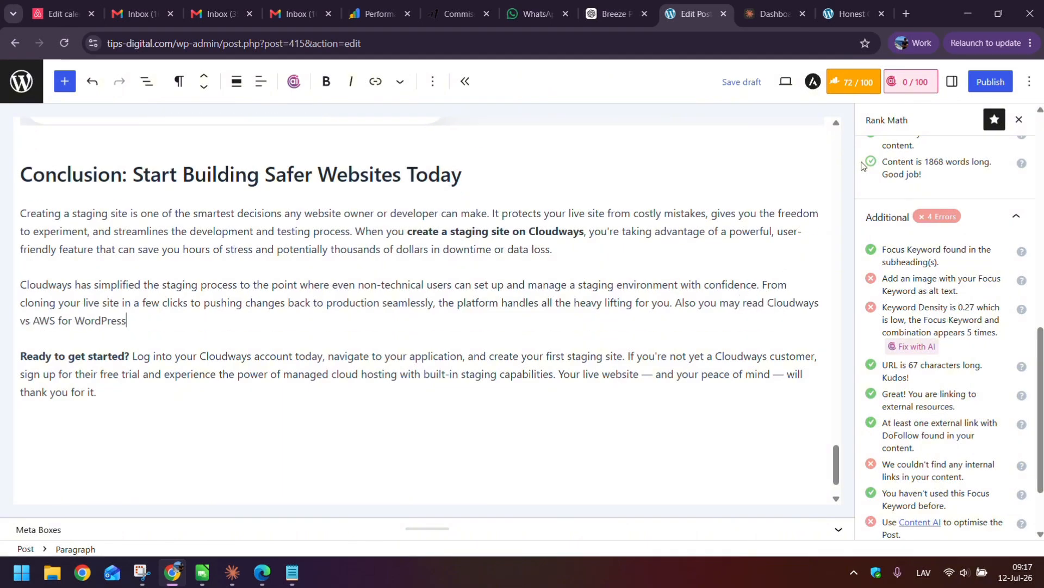
- Link that title to the Cloudways vs AWS article's URL, raising Rank Math to 77/100
{"action": "left_click", "coordinate": [885, 5]}
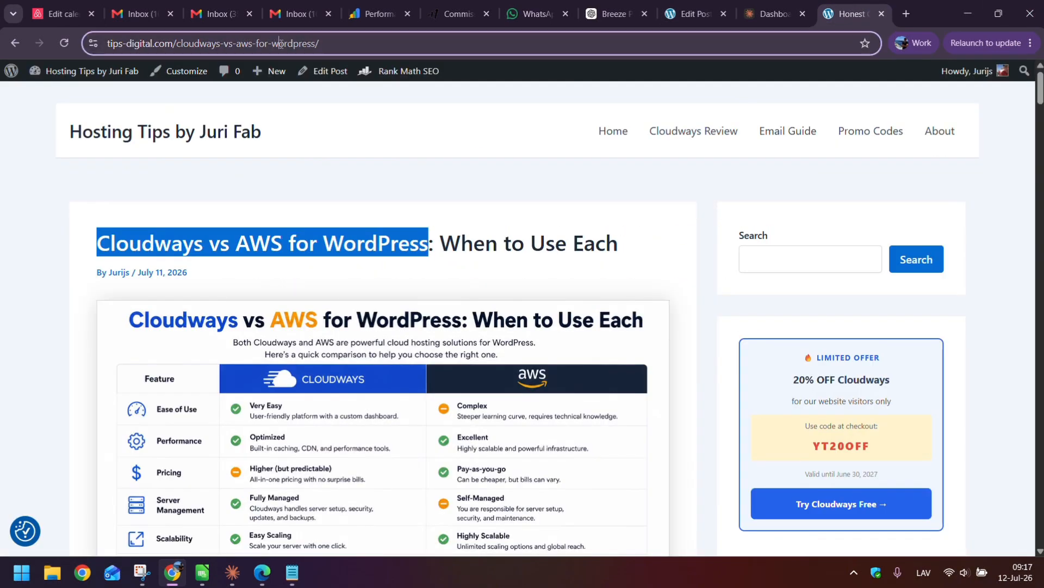
{"action": "key", "text": "ctrl+l"}
{"action": "left_click", "coordinate": [772, 4]}
{"action": "left_click", "coordinate": [691, 13]}
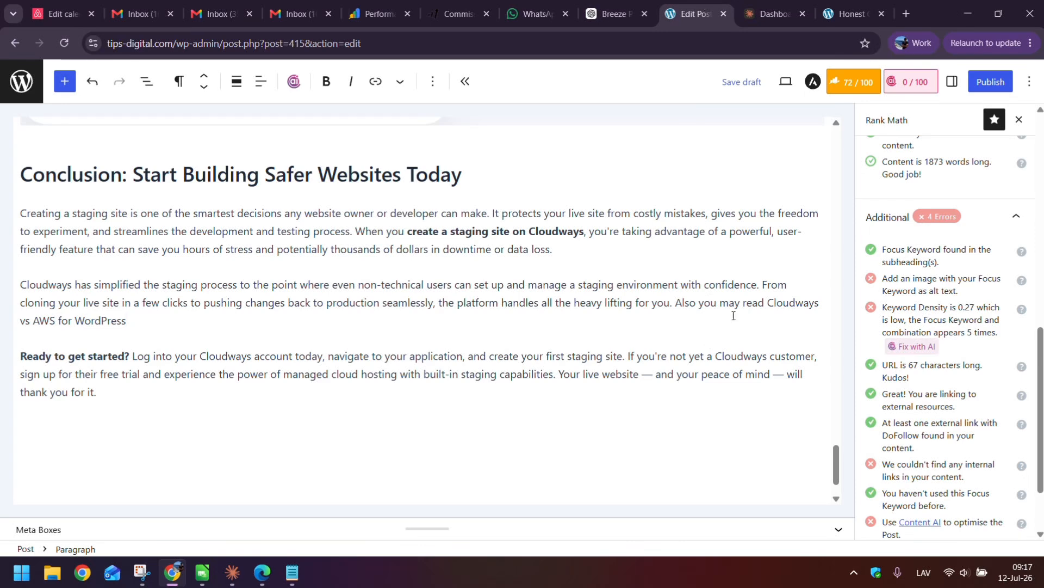
{"action": "left_click_drag", "start_coordinate": [769, 302], "coordinate": [187, 319]}
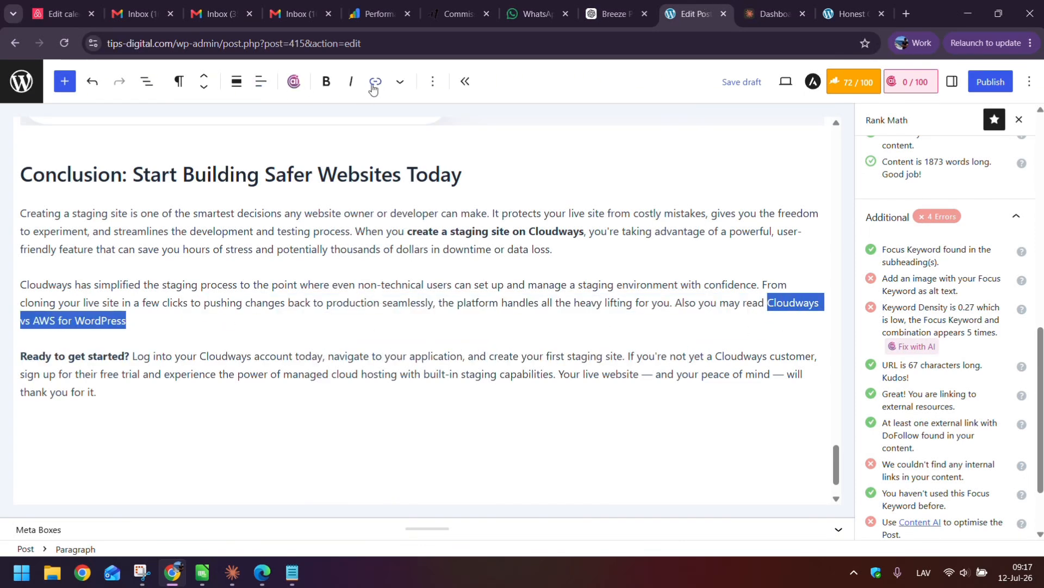
{"action": "left_click", "coordinate": [373, 86]}
{"action": "key", "text": "ctrl+v"}
{"action": "key", "text": "Return"}
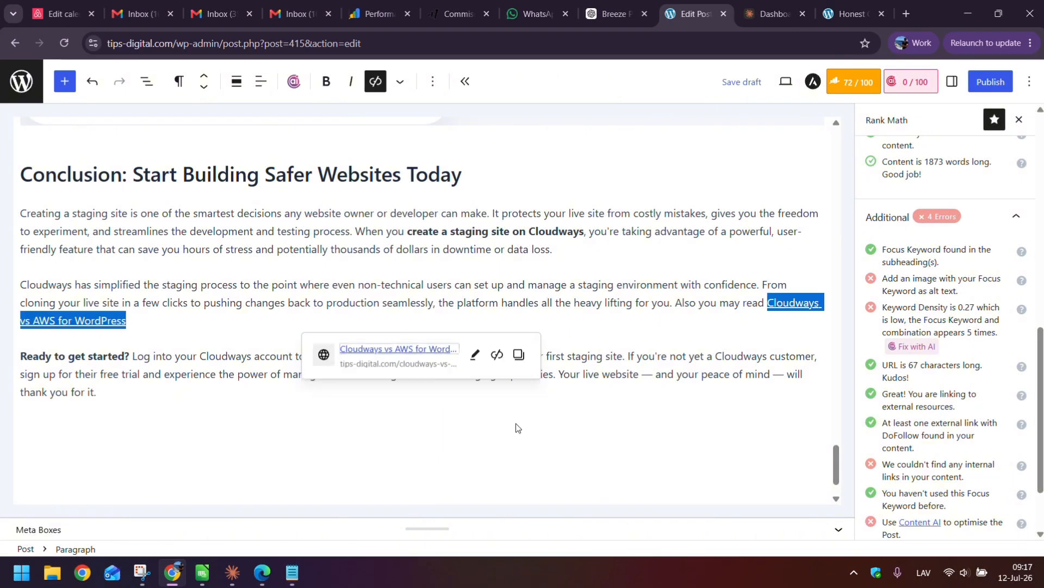
{"action": "scroll", "coordinate": [991, 327], "scroll_direction": "down", "scroll_amount": 1}
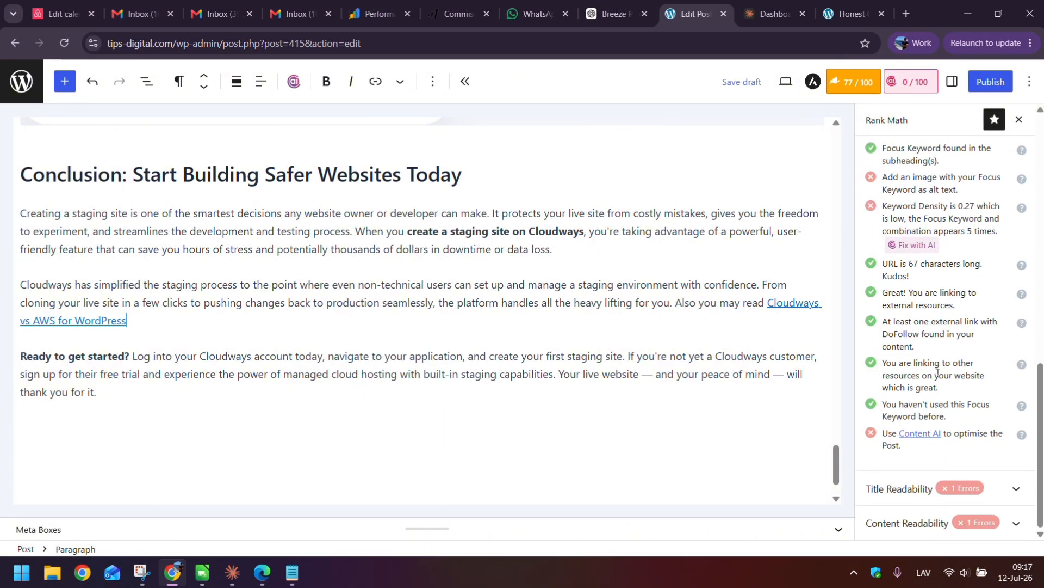
{"action": "scroll", "coordinate": [947, 272], "scroll_direction": "up", "scroll_amount": 15}
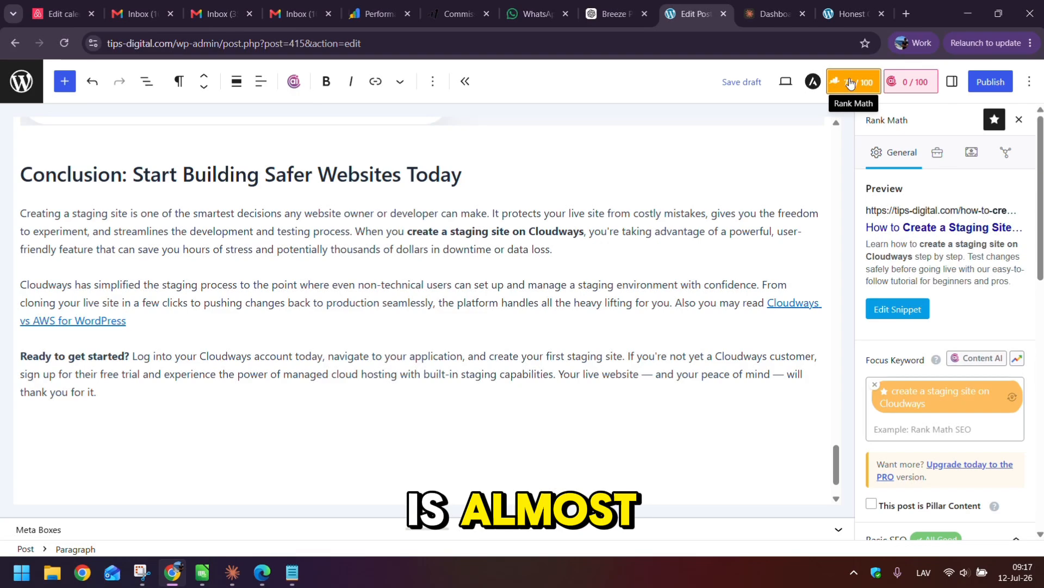
{"action": "scroll", "coordinate": [532, 179], "scroll_direction": "up", "scroll_amount": 3}
{"action": "scroll", "coordinate": [597, 279], "scroll_direction": "up", "scroll_amount": 3}
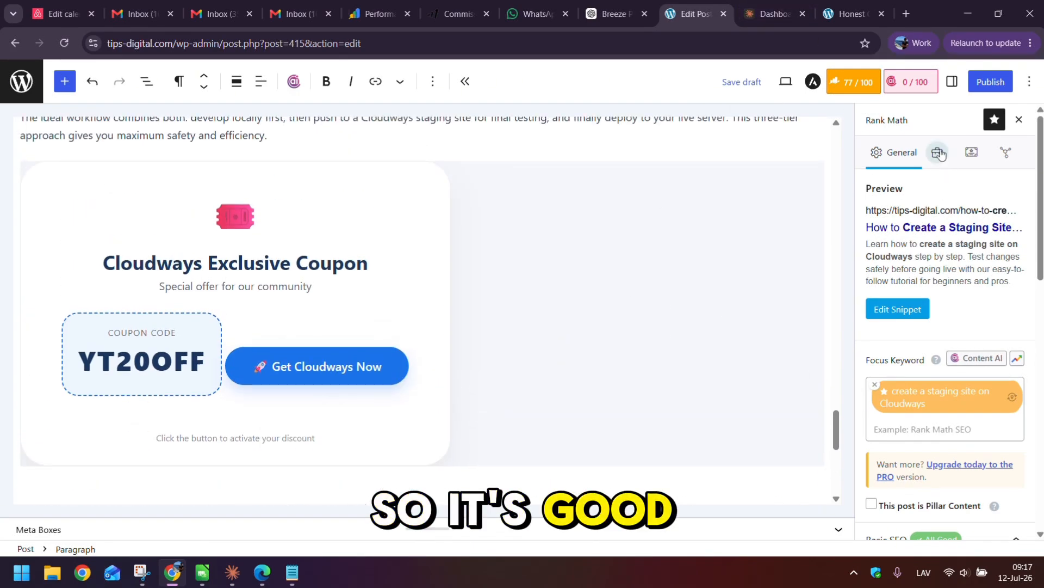
{"action": "scroll", "coordinate": [709, 163], "scroll_direction": "up", "scroll_amount": 20}
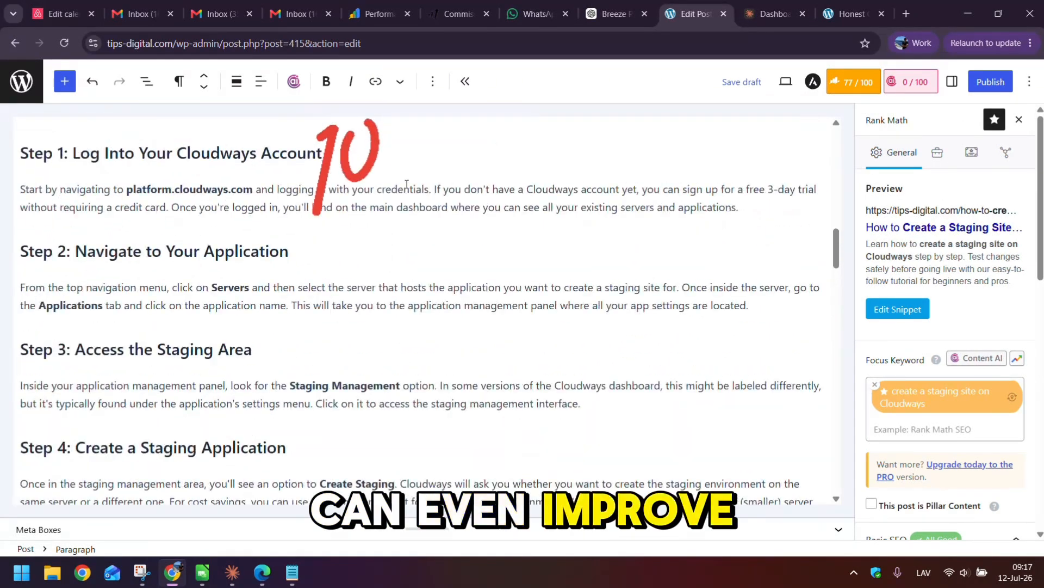
{"action": "scroll", "coordinate": [407, 184], "scroll_direction": "up", "scroll_amount": 7}
{"action": "scroll", "coordinate": [336, 280], "scroll_direction": "down", "scroll_amount": 5}
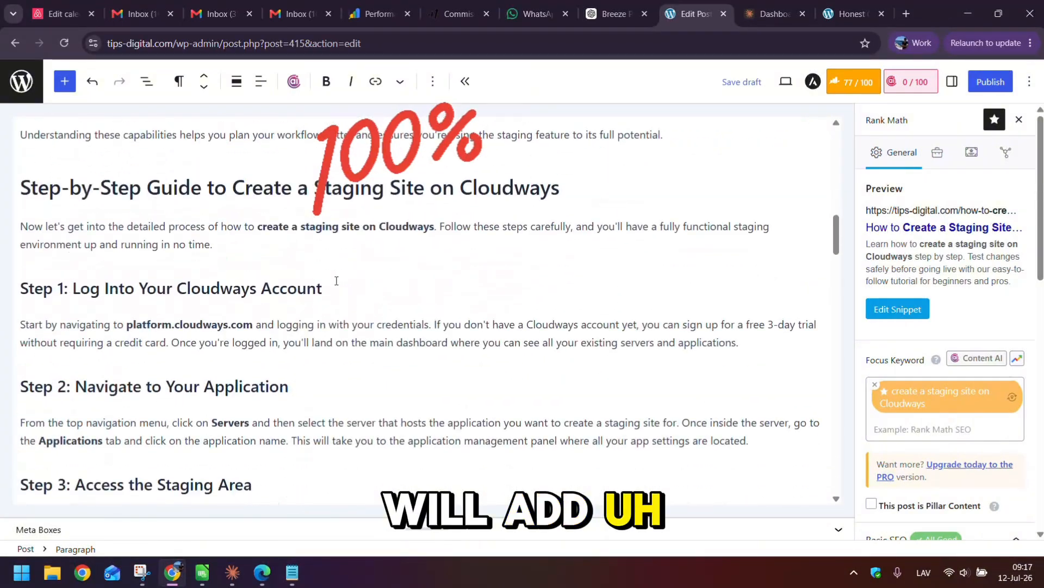
{"action": "scroll", "coordinate": [336, 280], "scroll_direction": "down", "scroll_amount": 9}
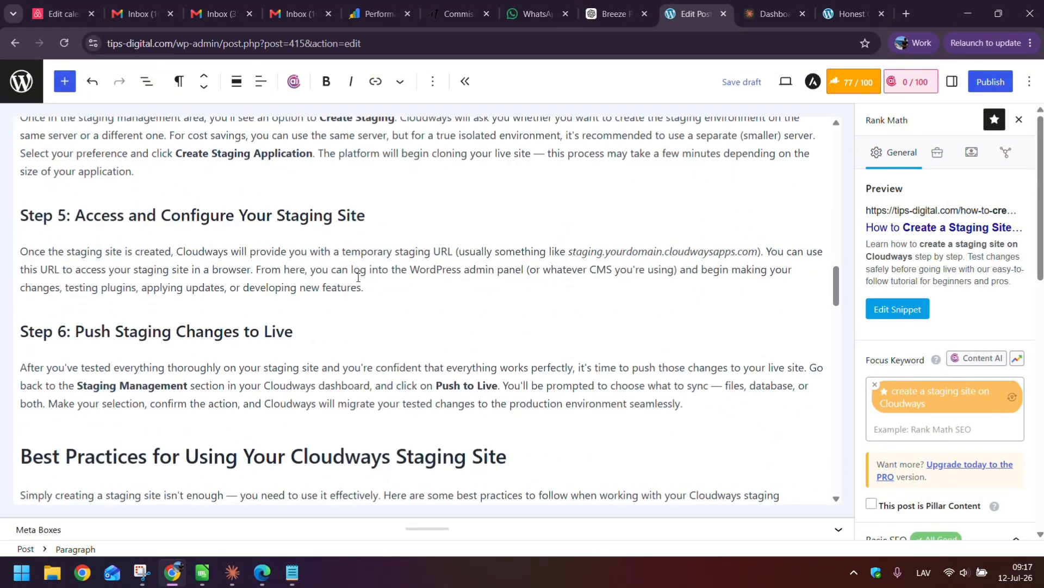
{"action": "scroll", "coordinate": [358, 277], "scroll_direction": "down", "scroll_amount": 15}
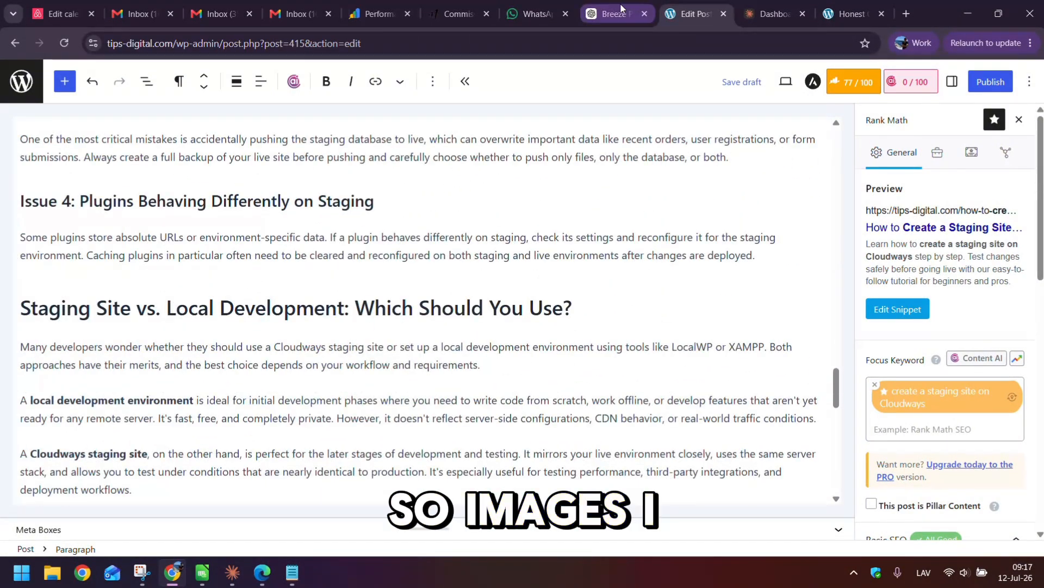
- Glance over the ChatGPT image-limit reply and clear its text selection
{"action": "left_click", "coordinate": [621, 8]}
{"action": "scroll", "coordinate": [624, 340], "scroll_direction": "down", "scroll_amount": 1}
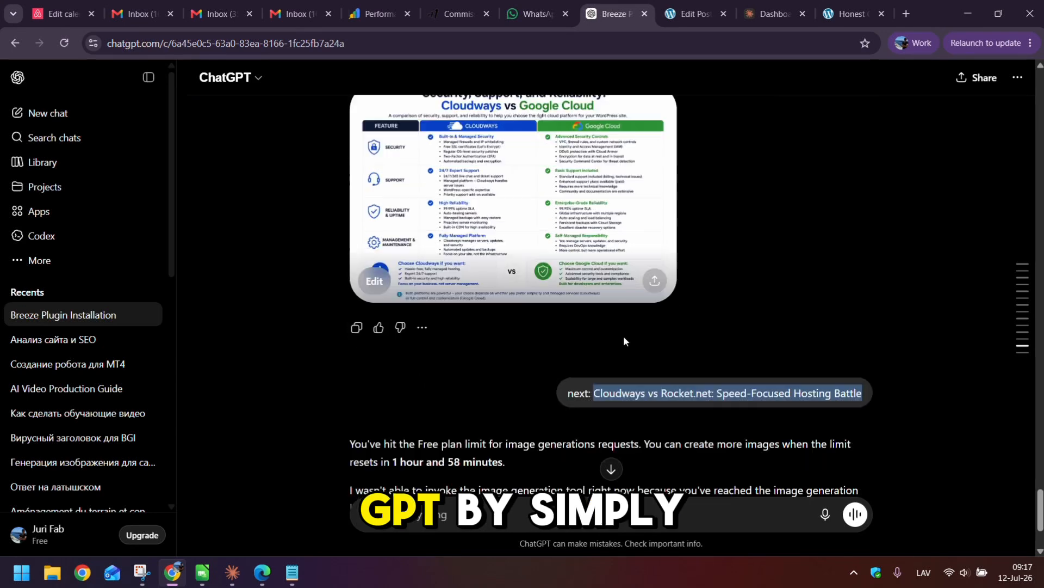
{"action": "scroll", "coordinate": [624, 342], "scroll_direction": "down", "scroll_amount": 3}
{"action": "scroll", "coordinate": [419, 321], "scroll_direction": "up", "scroll_amount": 3}
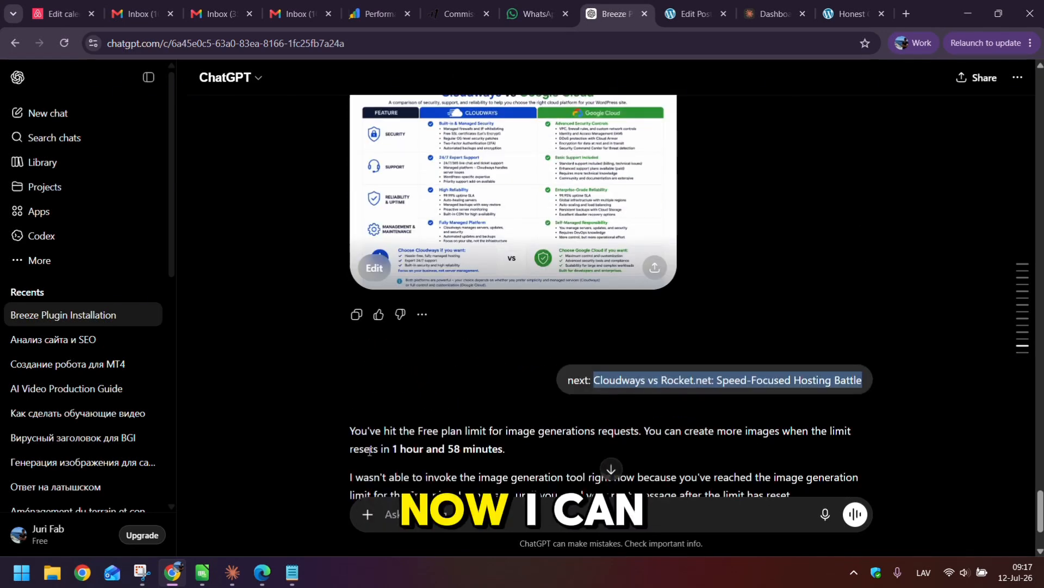
{"action": "left_click_drag", "start_coordinate": [369, 451], "coordinate": [667, 477]}
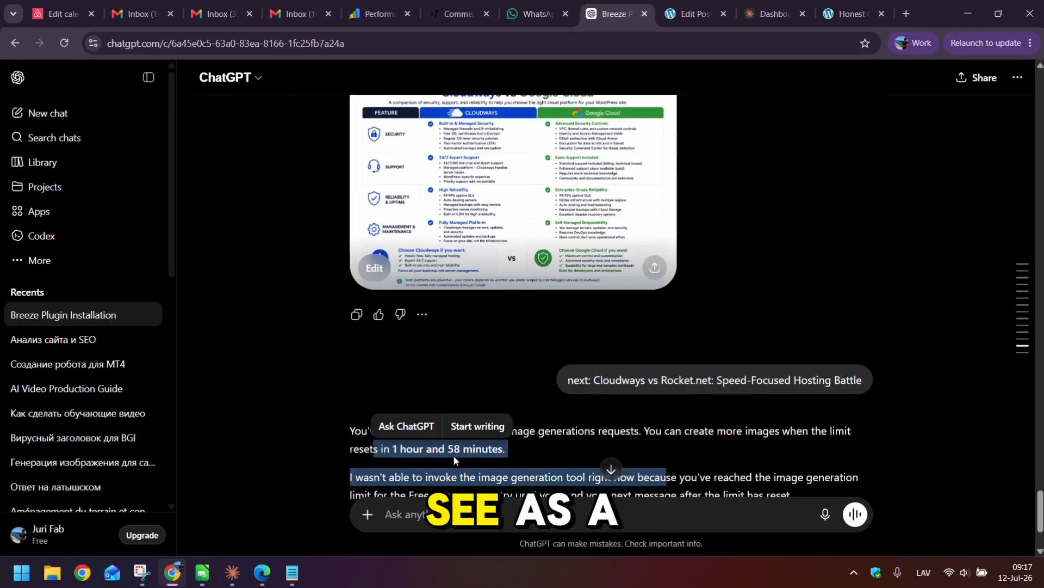
{"action": "left_click", "coordinate": [491, 339]}
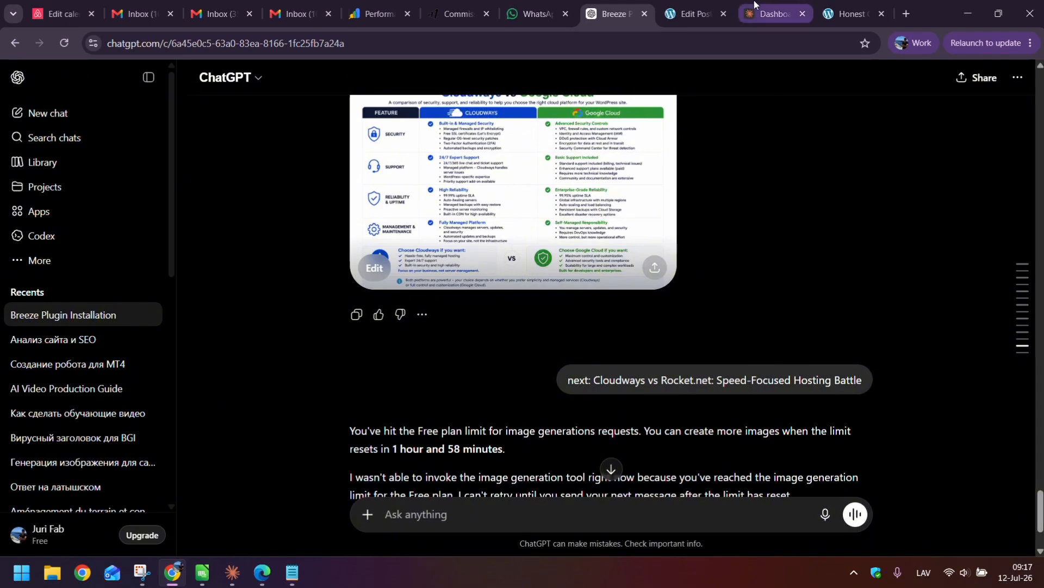
- Pass by the Claude Console dashboard and save the staging post as a WordPress draft
{"action": "left_click", "coordinate": [778, 6]}
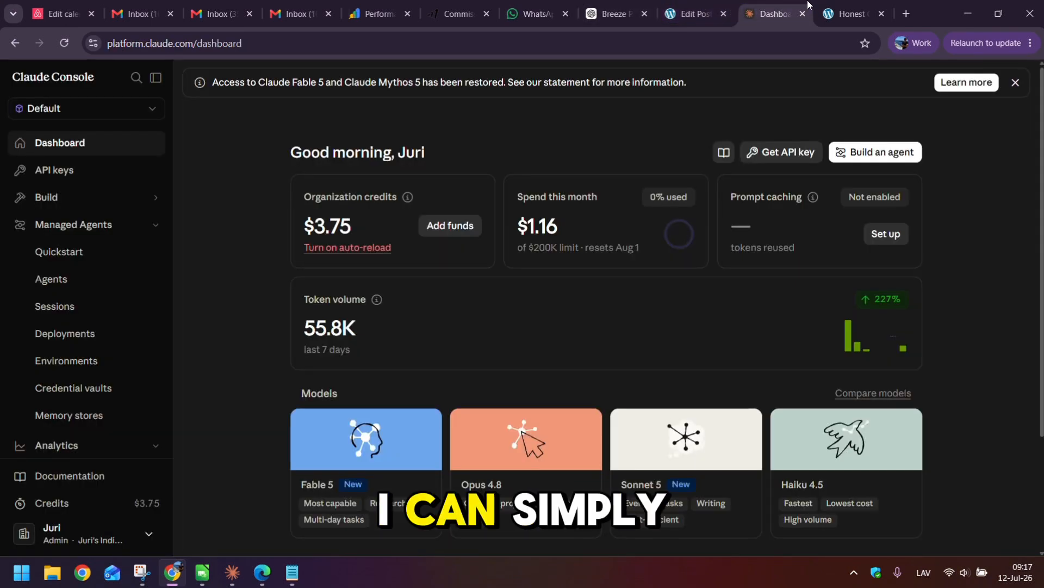
{"action": "left_click", "coordinate": [707, 5]}
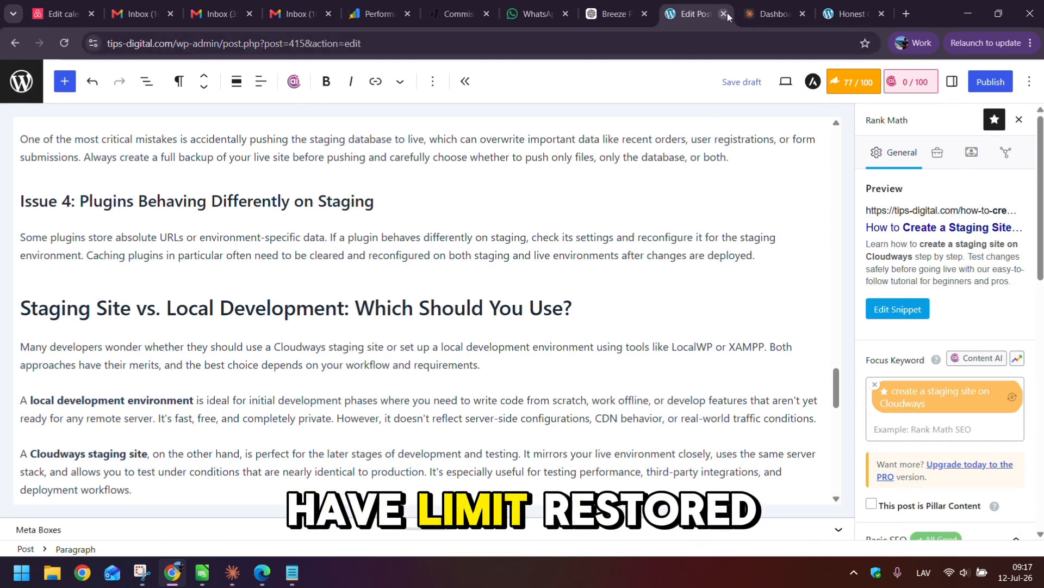
{"action": "left_click", "coordinate": [739, 83]}
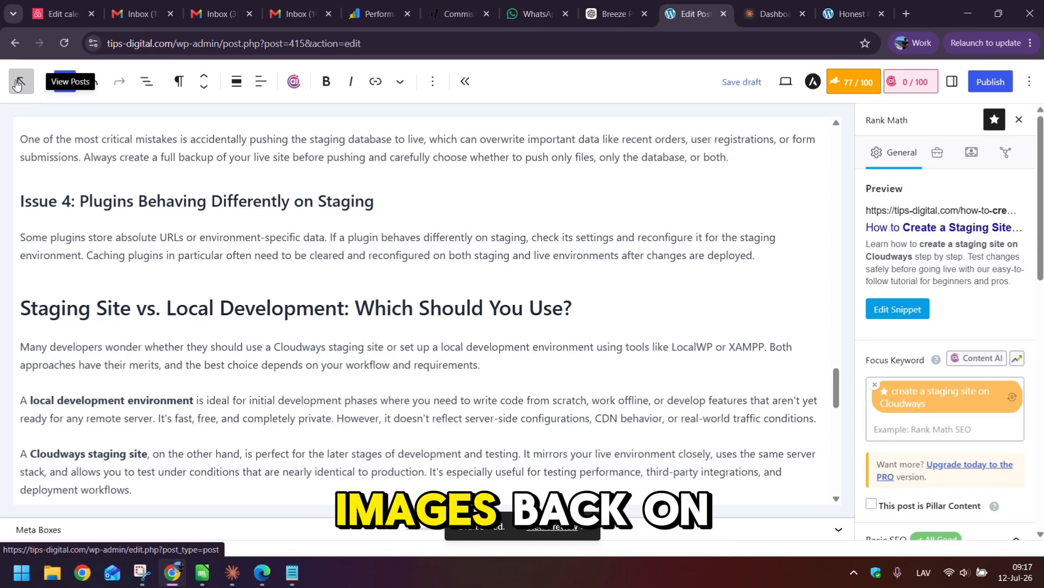
- Return to All Posts and browse the 8 drafts, the staging-site draft first at 77/100
{"action": "left_click", "coordinate": [17, 83]}
{"action": "scroll", "coordinate": [481, 383], "scroll_direction": "down", "scroll_amount": 7}
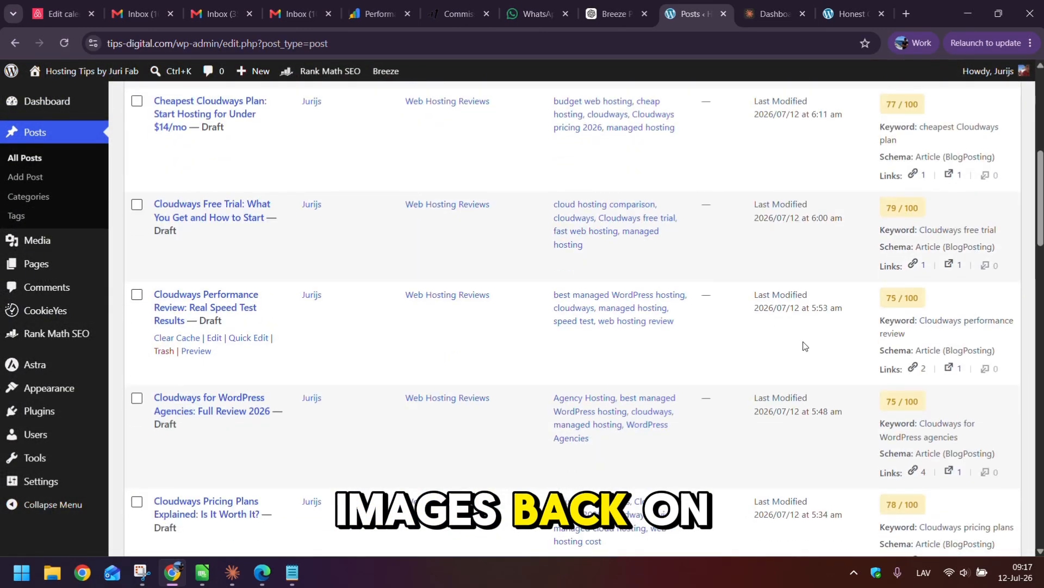
{"action": "scroll", "coordinate": [353, 434], "scroll_direction": "down", "scroll_amount": 6}
{"action": "scroll", "coordinate": [650, 328], "scroll_direction": "up", "scroll_amount": 4}
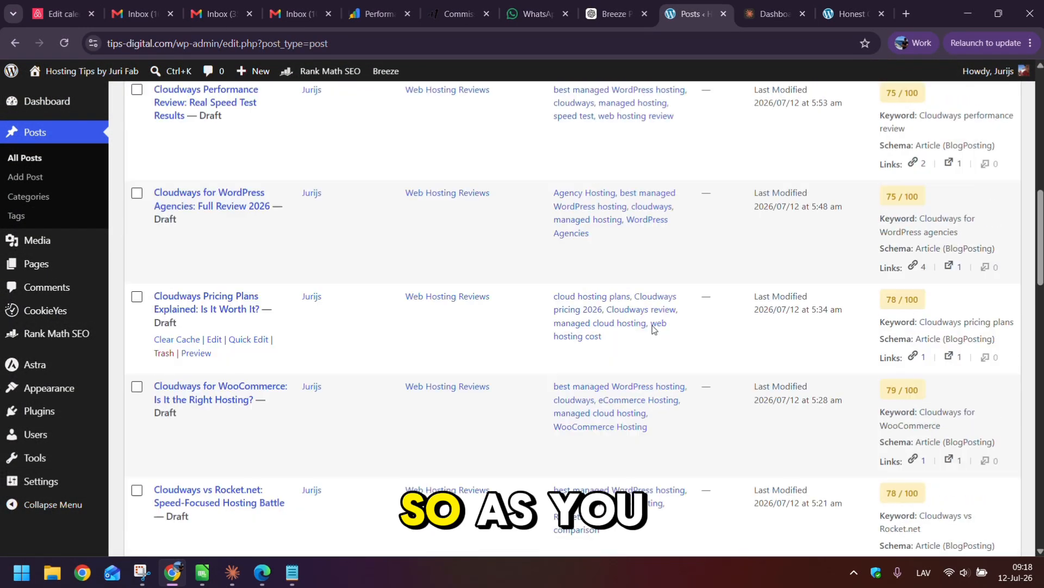
{"action": "scroll", "coordinate": [892, 249], "scroll_direction": "up", "scroll_amount": 4}
{"action": "scroll", "coordinate": [892, 249], "scroll_direction": "up", "scroll_amount": 6}
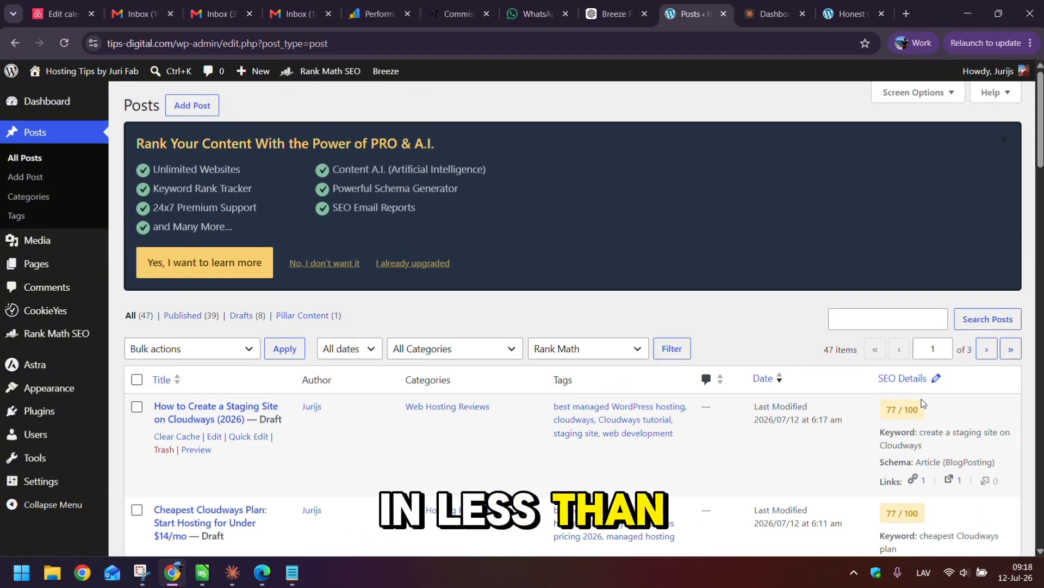
{"action": "scroll", "coordinate": [893, 327], "scroll_direction": "down", "scroll_amount": 7}
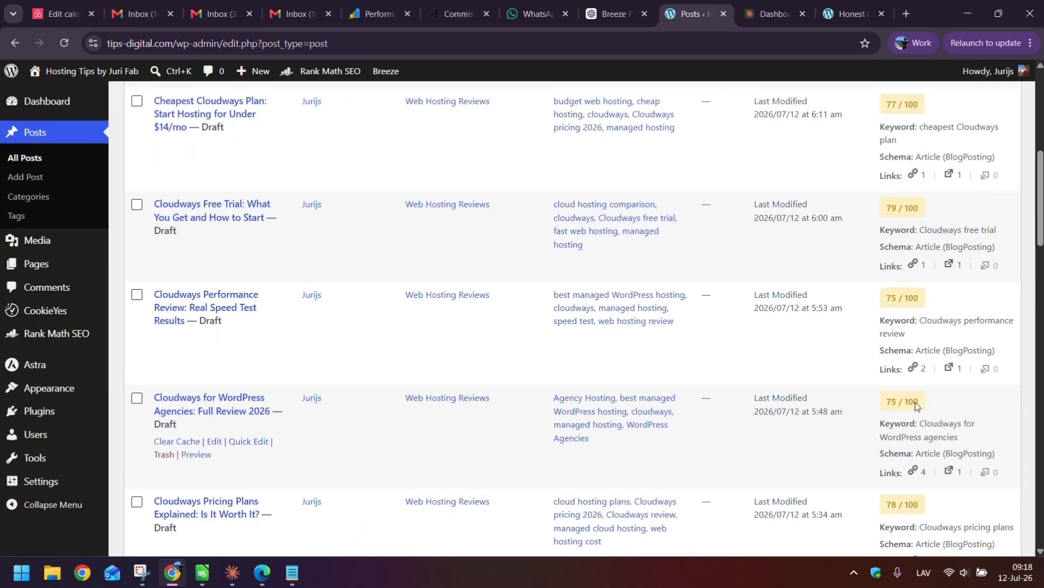
{"action": "scroll", "coordinate": [239, 321], "scroll_direction": "down", "scroll_amount": 5}
{"action": "scroll", "coordinate": [562, 437], "scroll_direction": "up", "scroll_amount": 10}
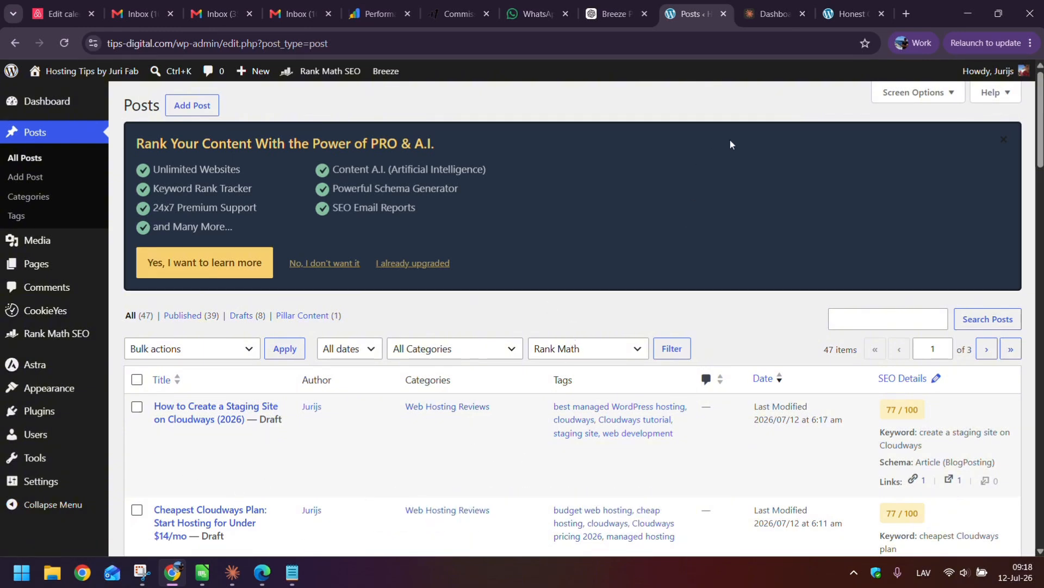
- Go from the live Cloudways vs AWS article to the home page and browse its posts and 20% OFF coupon box
{"action": "left_click", "coordinate": [843, 7]}
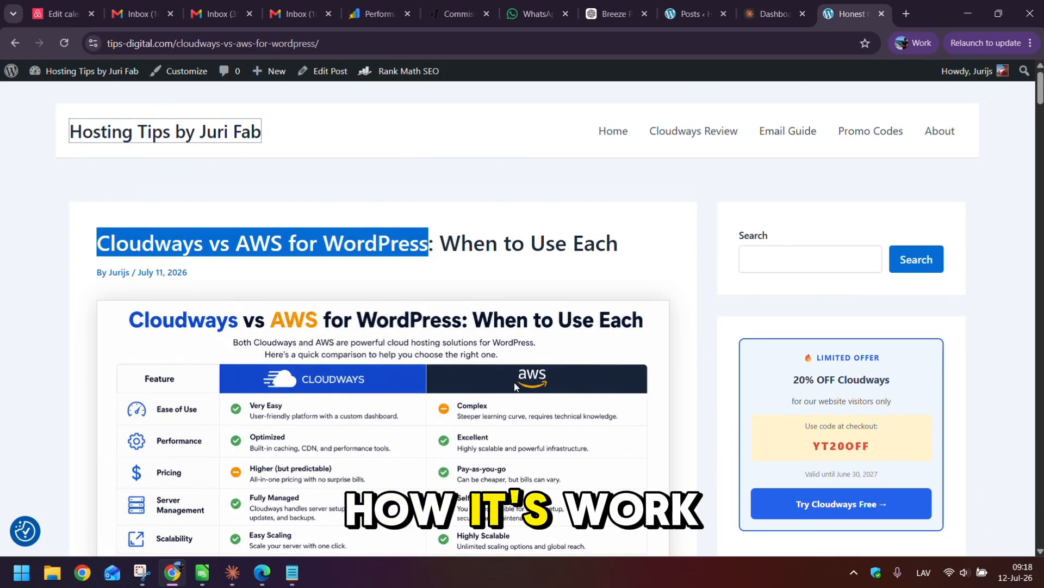
{"action": "left_click", "coordinate": [563, 217]}
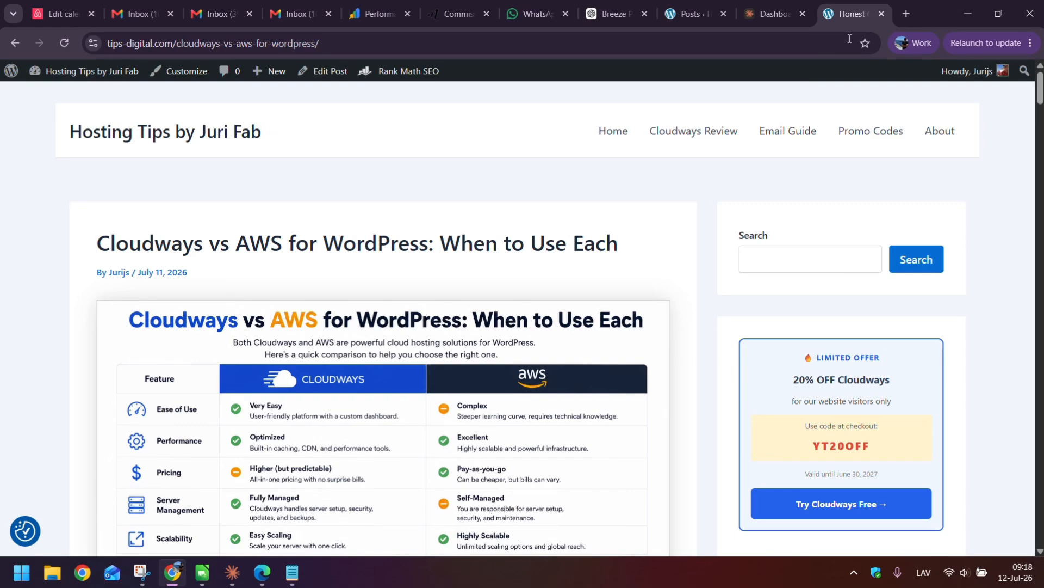
{"action": "scroll", "coordinate": [497, 205], "scroll_direction": "down", "scroll_amount": 7}
{"action": "scroll", "coordinate": [544, 283], "scroll_direction": "up", "scroll_amount": 7}
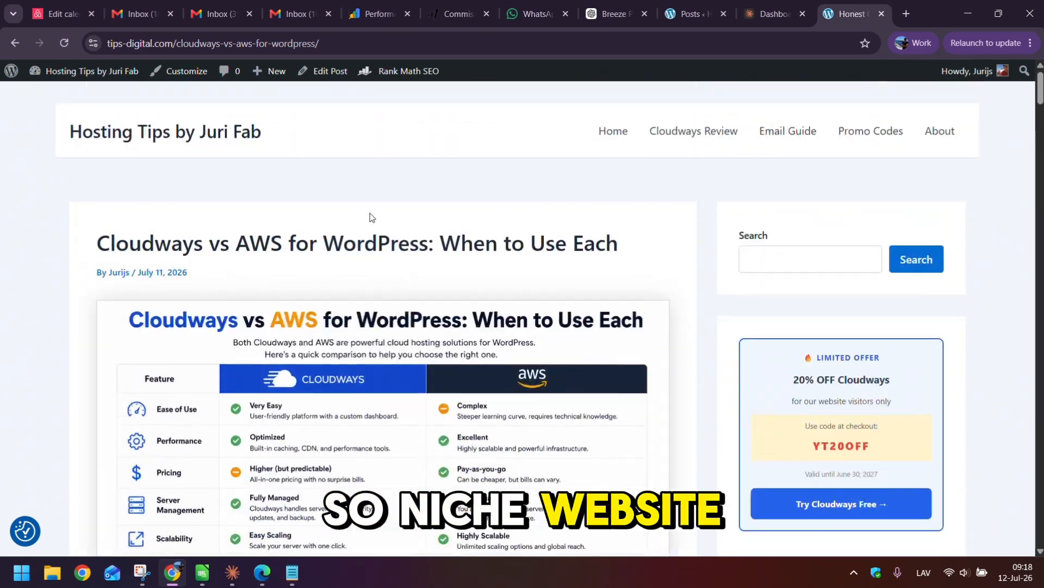
{"action": "left_click", "coordinate": [188, 140]}
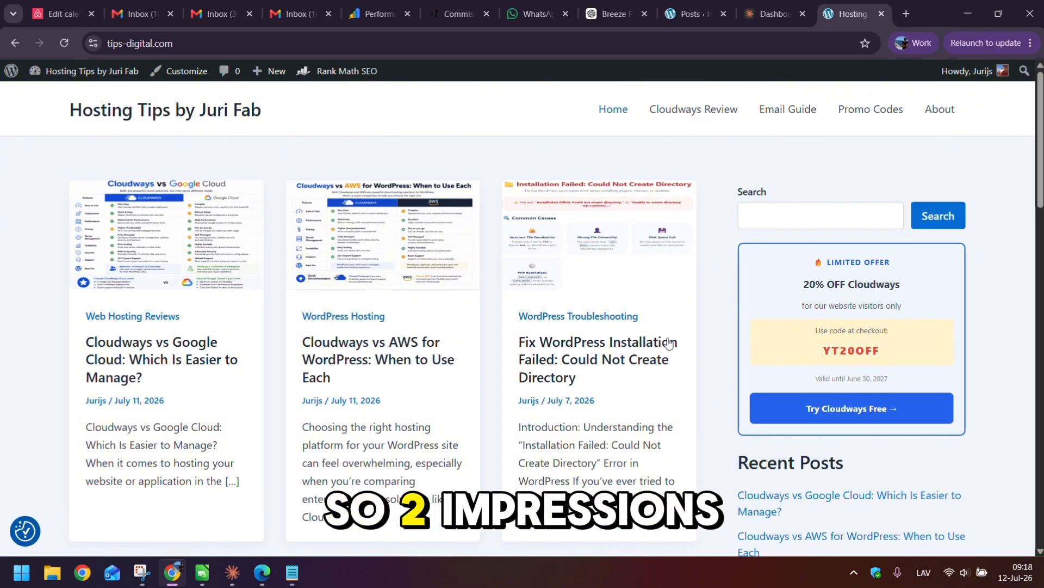
{"action": "scroll", "coordinate": [961, 207], "scroll_direction": "down", "scroll_amount": 2}
{"action": "scroll", "coordinate": [962, 206], "scroll_direction": "down", "scroll_amount": 5}
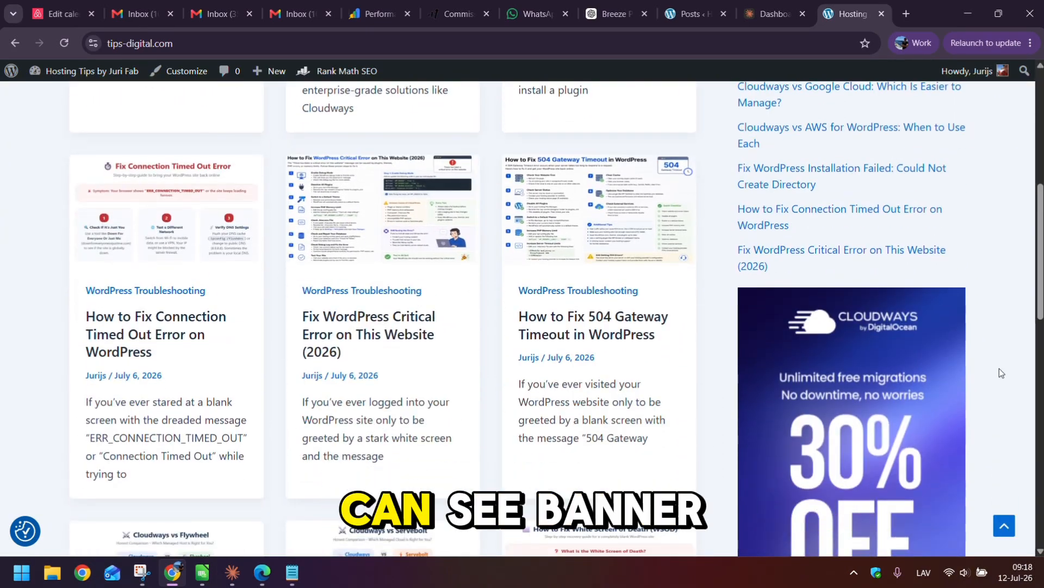
{"action": "scroll", "coordinate": [387, 185], "scroll_direction": "down", "scroll_amount": 13}
{"action": "scroll", "coordinate": [387, 185], "scroll_direction": "up", "scroll_amount": 9}
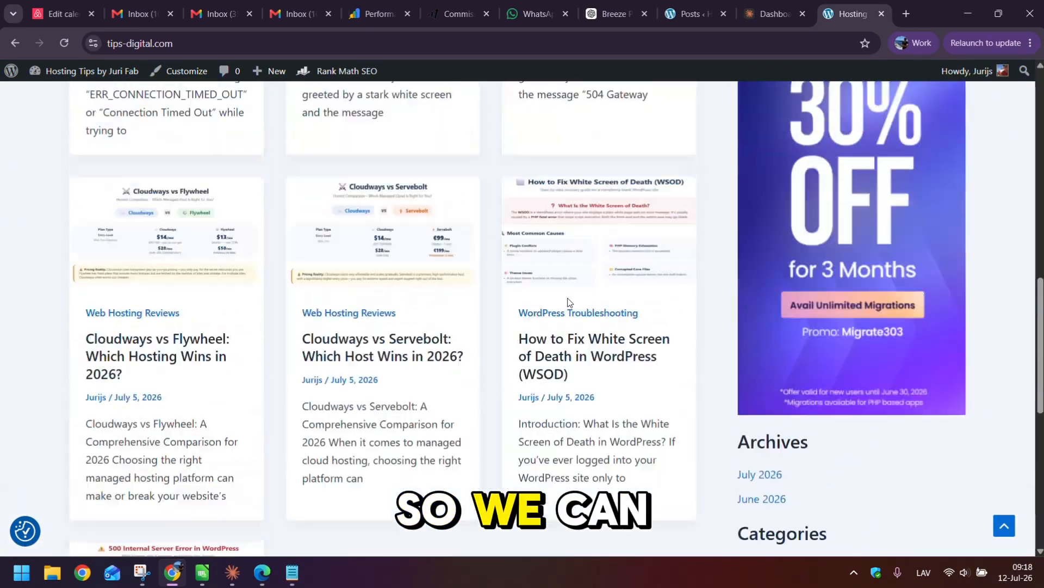
{"action": "scroll", "coordinate": [552, 273], "scroll_direction": "up", "scroll_amount": 11}
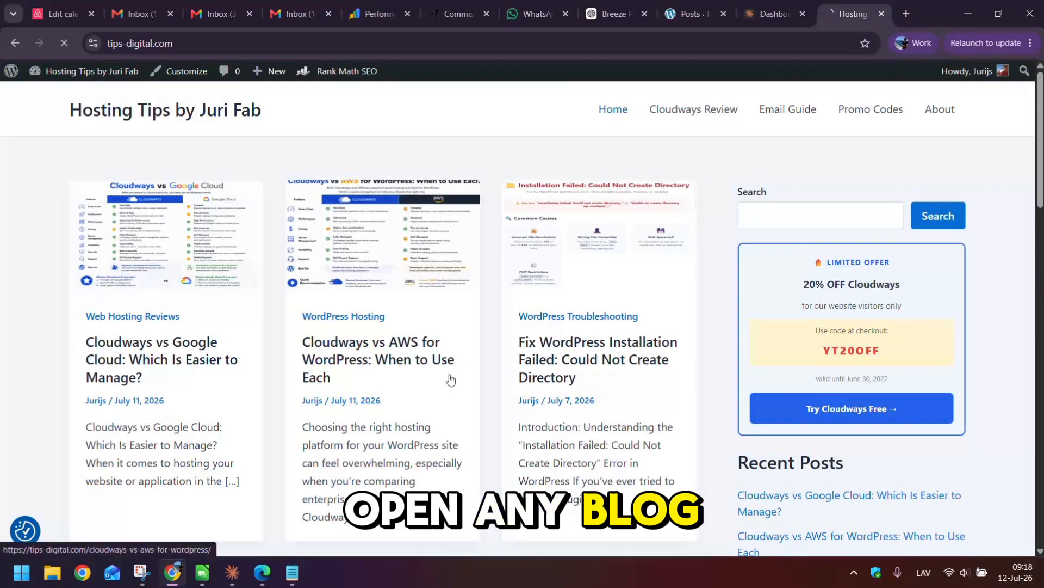
- Scroll through the live 'Cloudways vs AWS for WordPress: When to Use Each' article, checking its contents, infographics and YT20OFF coupon
{"action": "left_click", "coordinate": [430, 307]}
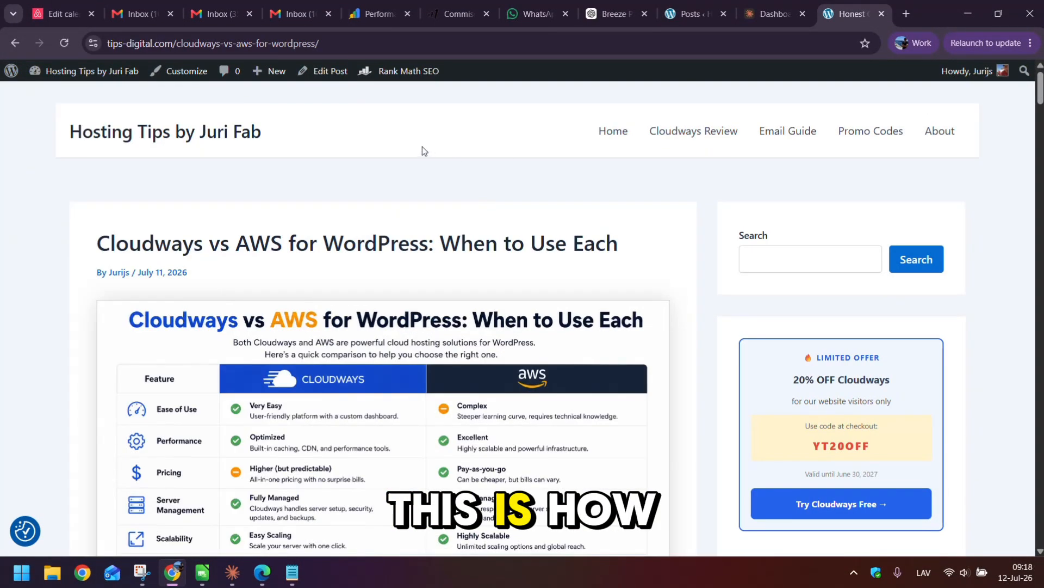
{"action": "scroll", "coordinate": [385, 180], "scroll_direction": "down", "scroll_amount": 10}
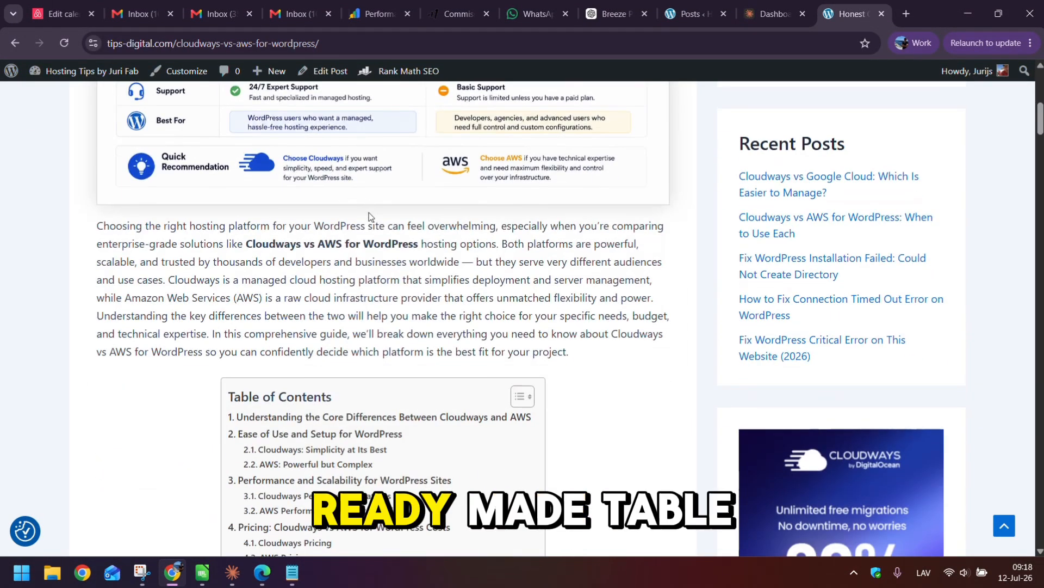
{"action": "scroll", "coordinate": [353, 232], "scroll_direction": "down", "scroll_amount": 8}
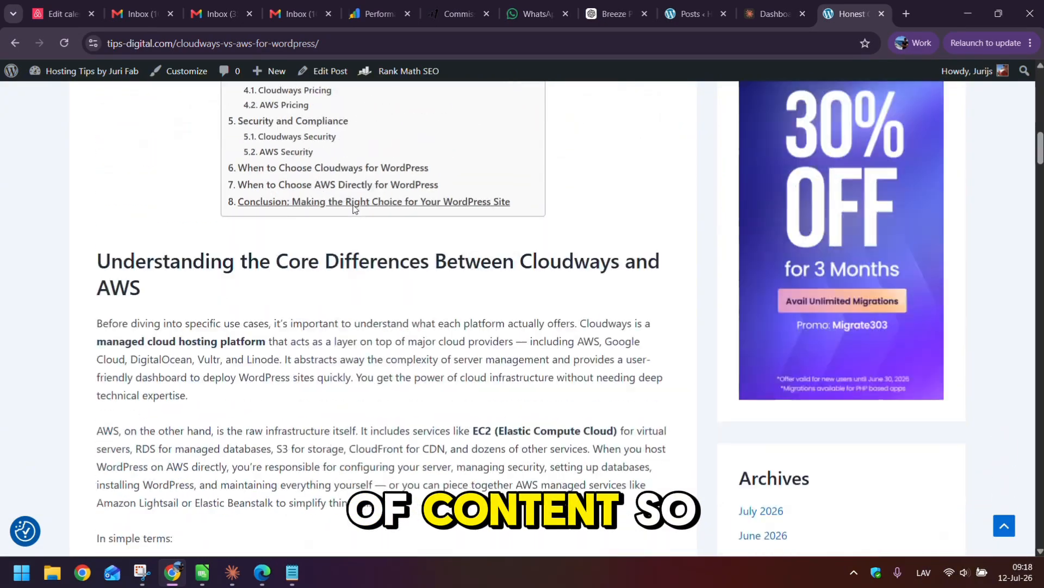
{"action": "scroll", "coordinate": [167, 272], "scroll_direction": "down", "scroll_amount": 10}
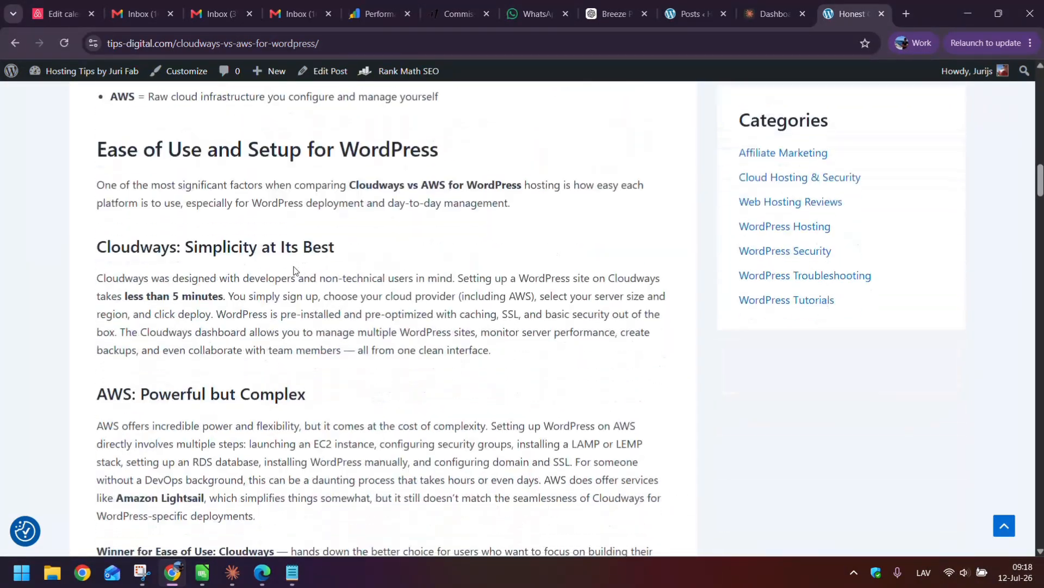
{"action": "scroll", "coordinate": [271, 251], "scroll_direction": "down", "scroll_amount": 10}
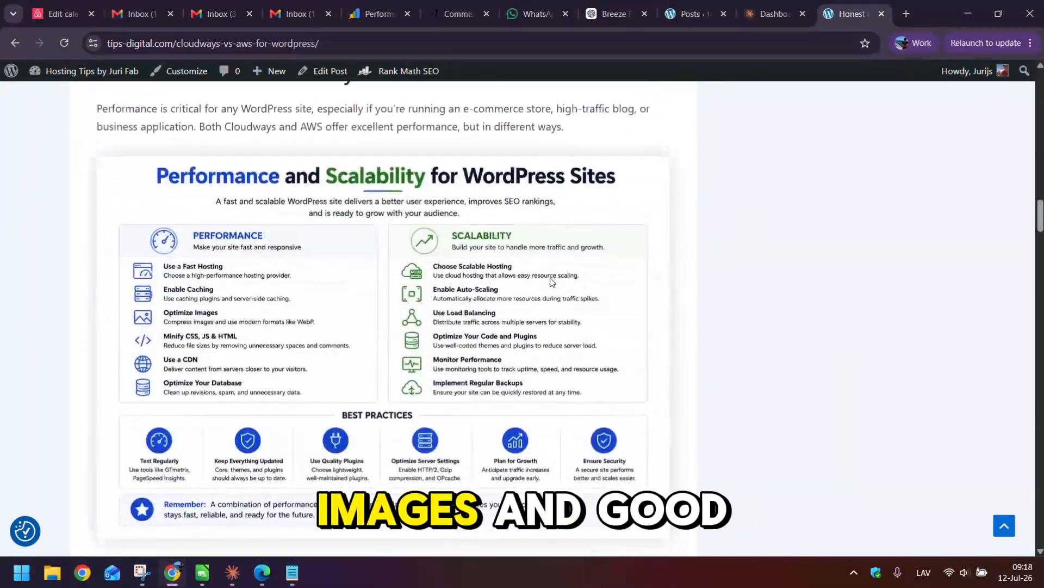
{"action": "scroll", "coordinate": [531, 341], "scroll_direction": "down", "scroll_amount": 15}
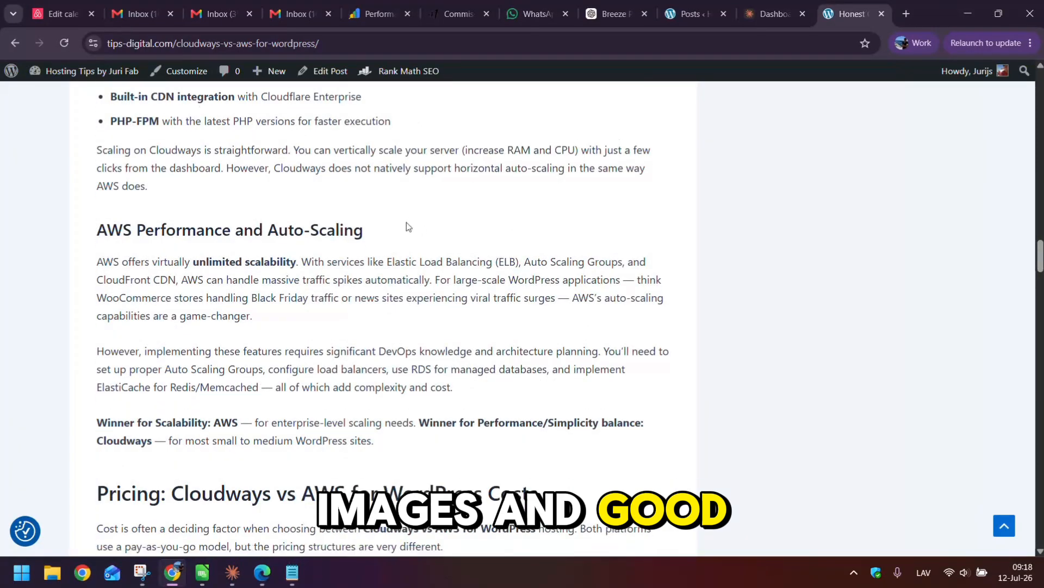
{"action": "scroll", "coordinate": [407, 220], "scroll_direction": "down", "scroll_amount": 15}
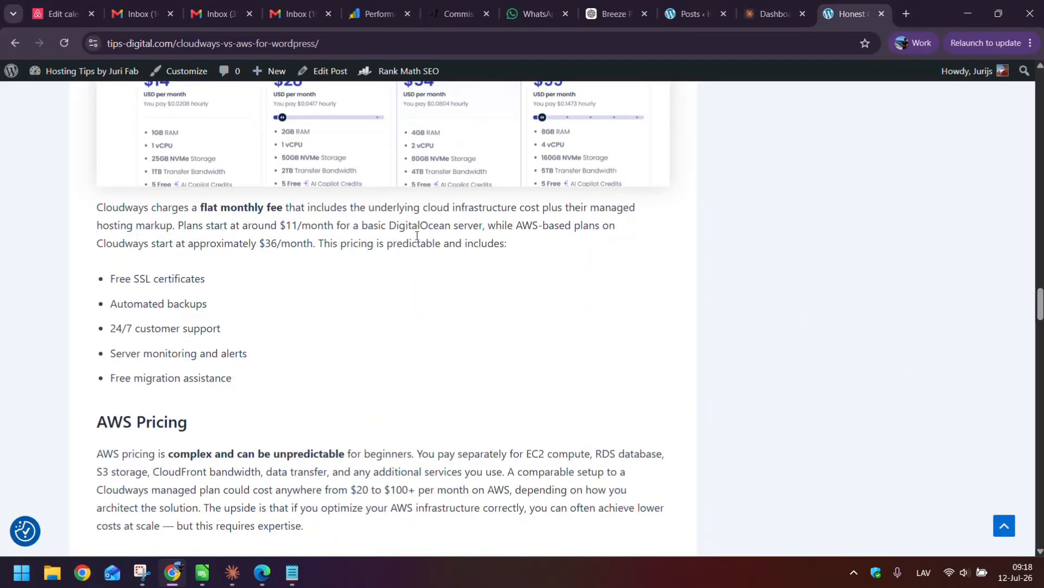
{"action": "scroll", "coordinate": [774, 315], "scroll_direction": "down", "scroll_amount": 14}
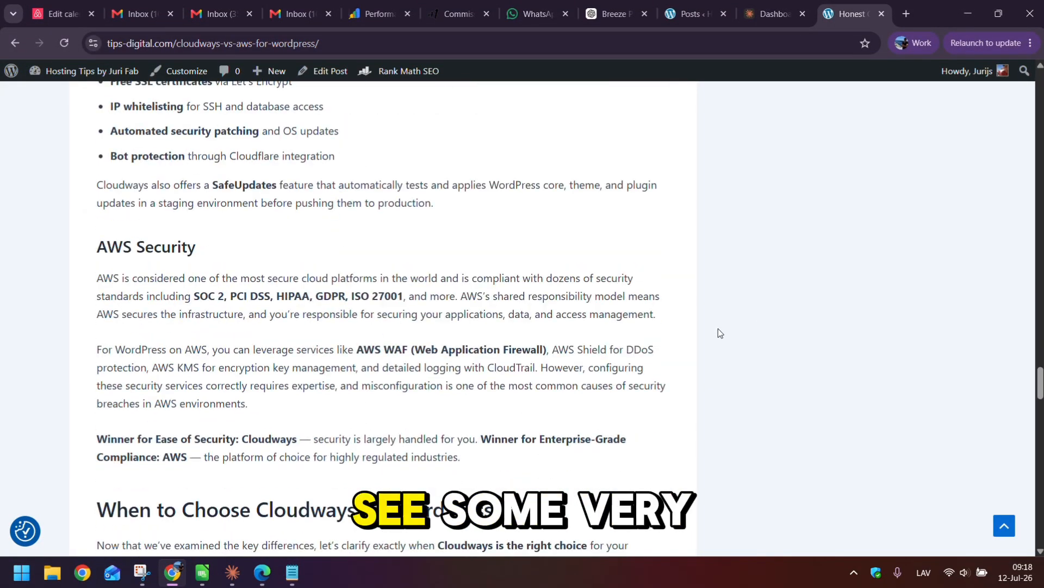
{"action": "scroll", "coordinate": [648, 329], "scroll_direction": "down", "scroll_amount": 15}
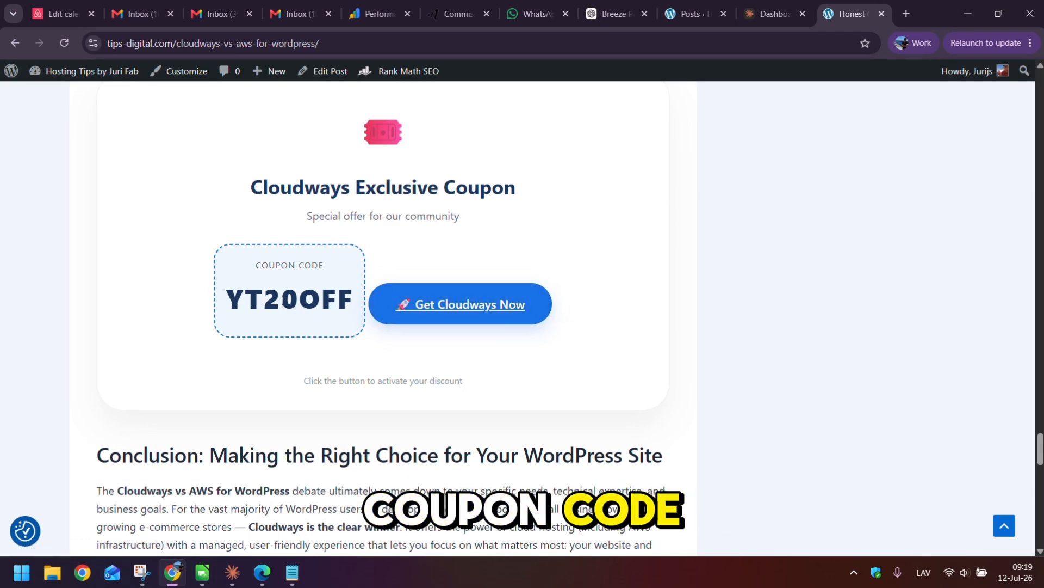
{"action": "scroll", "coordinate": [282, 303], "scroll_direction": "down", "scroll_amount": 6}
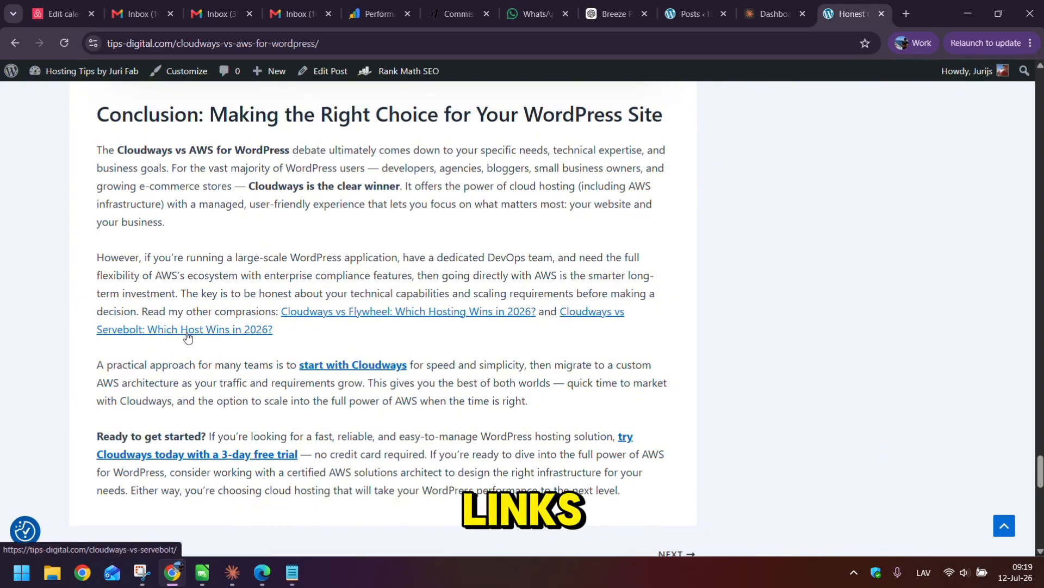
{"action": "scroll", "coordinate": [426, 265], "scroll_direction": "down", "scroll_amount": 6}
{"action": "scroll", "coordinate": [446, 295], "scroll_direction": "up", "scroll_amount": 6}
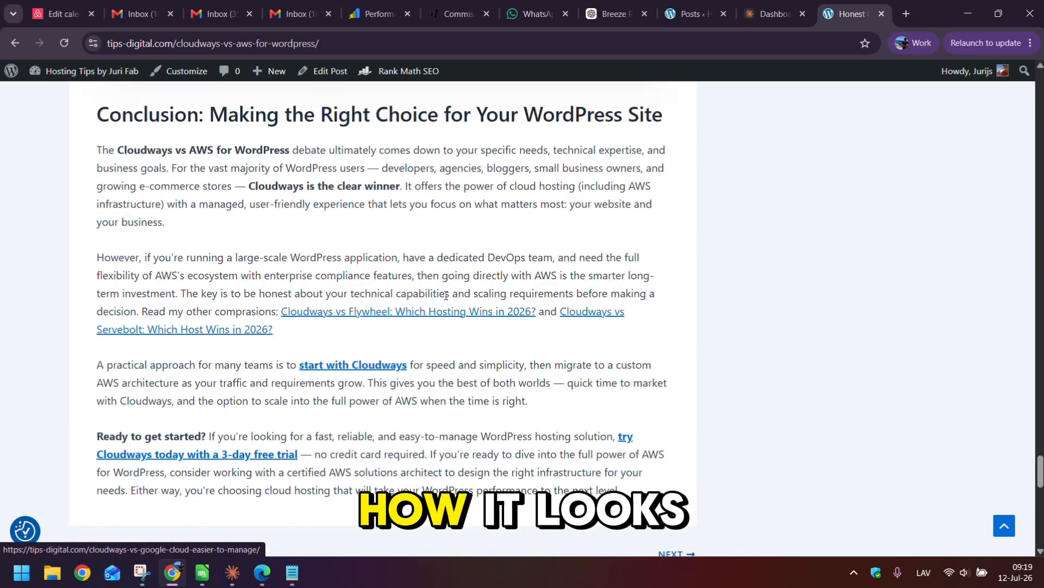
{"action": "scroll", "coordinate": [458, 295], "scroll_direction": "up", "scroll_amount": 20}
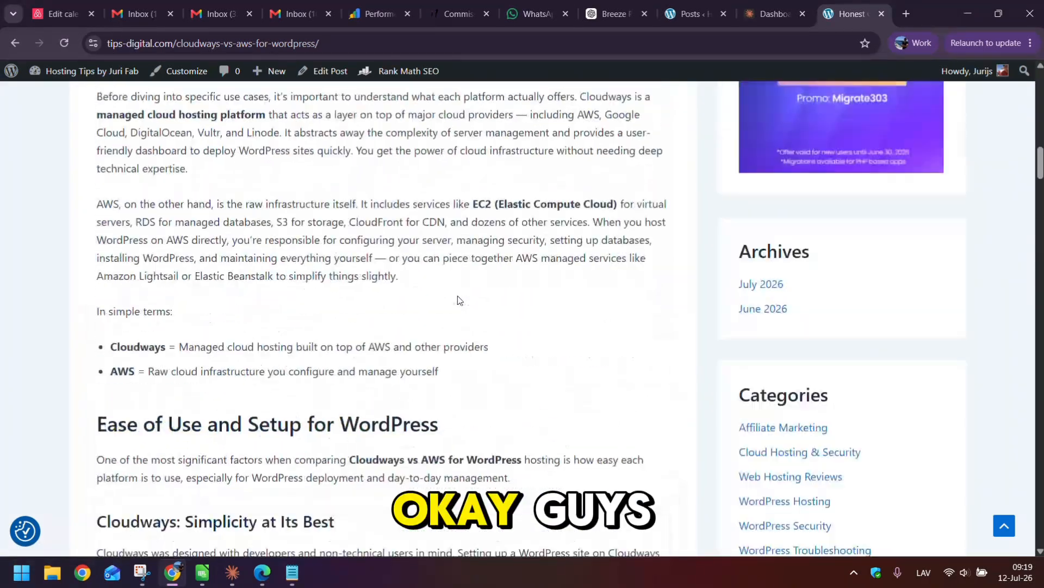
{"action": "scroll", "coordinate": [458, 295], "scroll_direction": "up", "scroll_amount": 15}
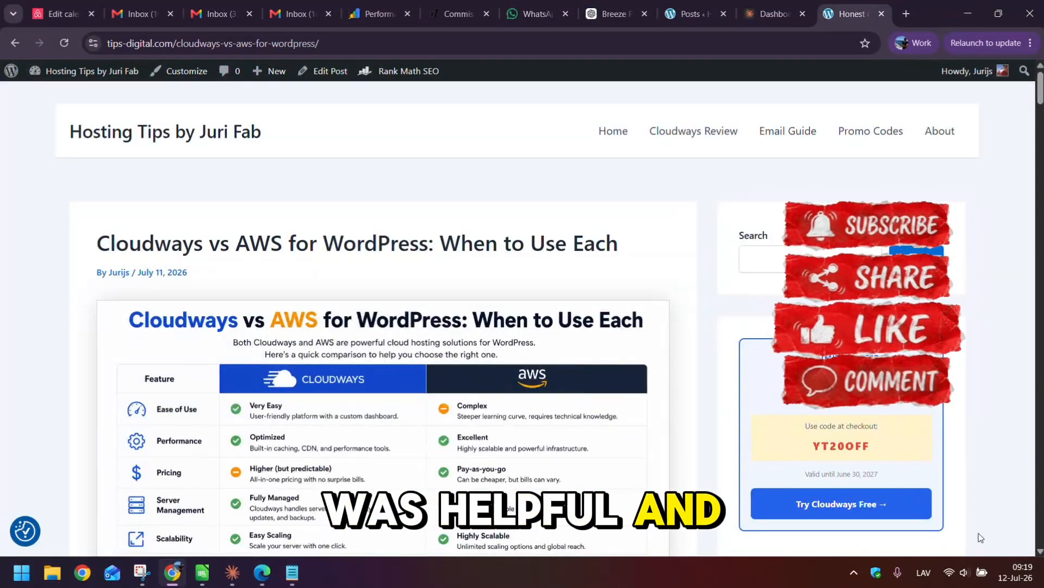